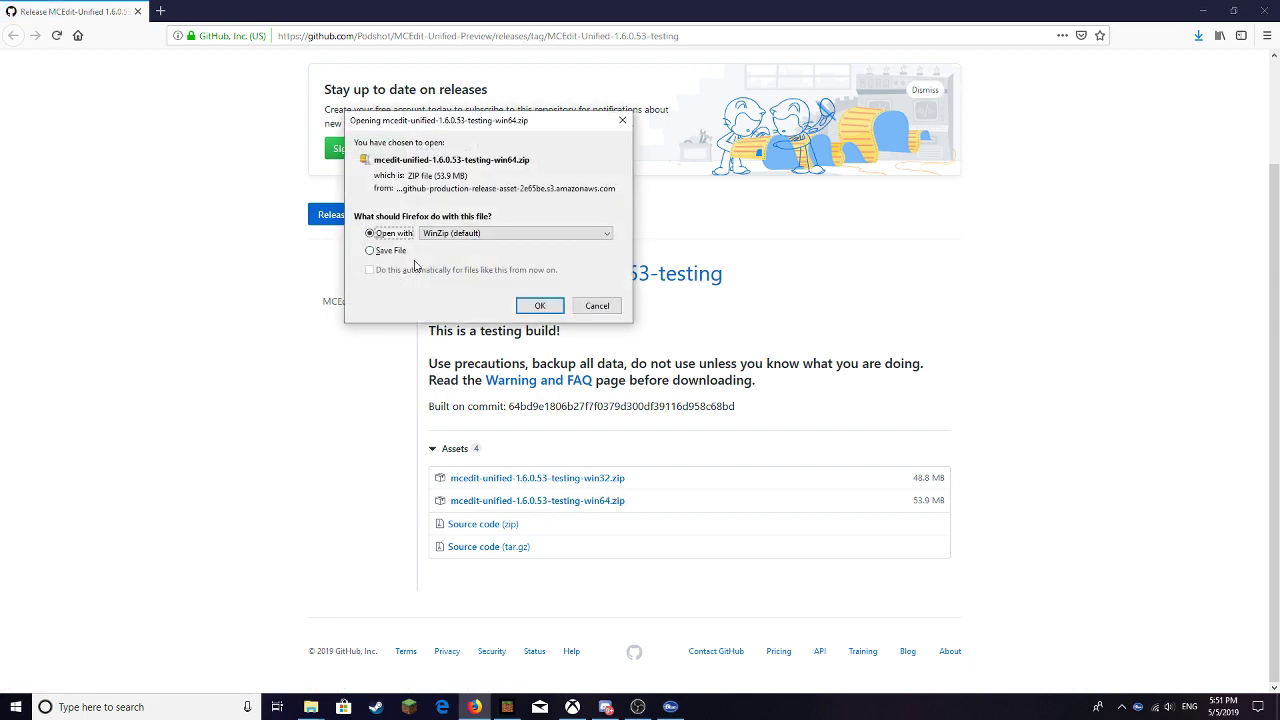
- Download mcedit-unified-1.6.0.53-testing-win64.zip with the Save File option, picking WinRAR archiver as the alternative opening program
left_click(371, 251)
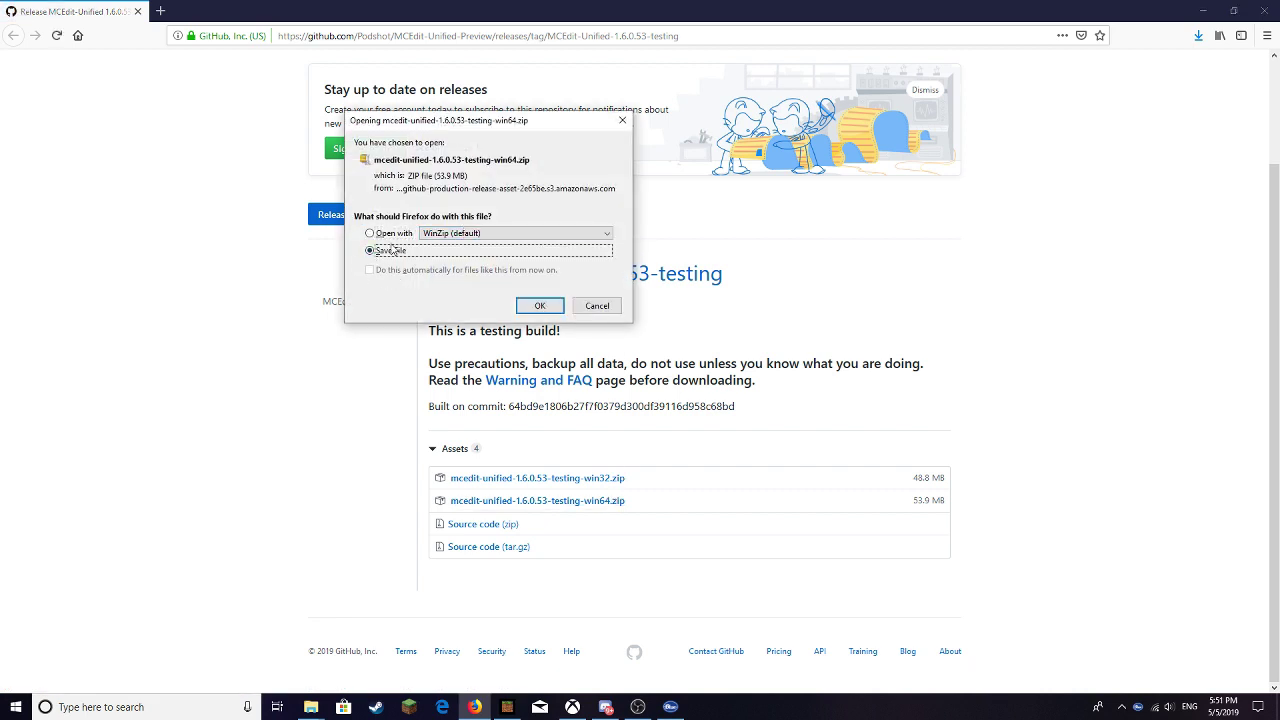
left_click(433, 245)
left_click(462, 233)
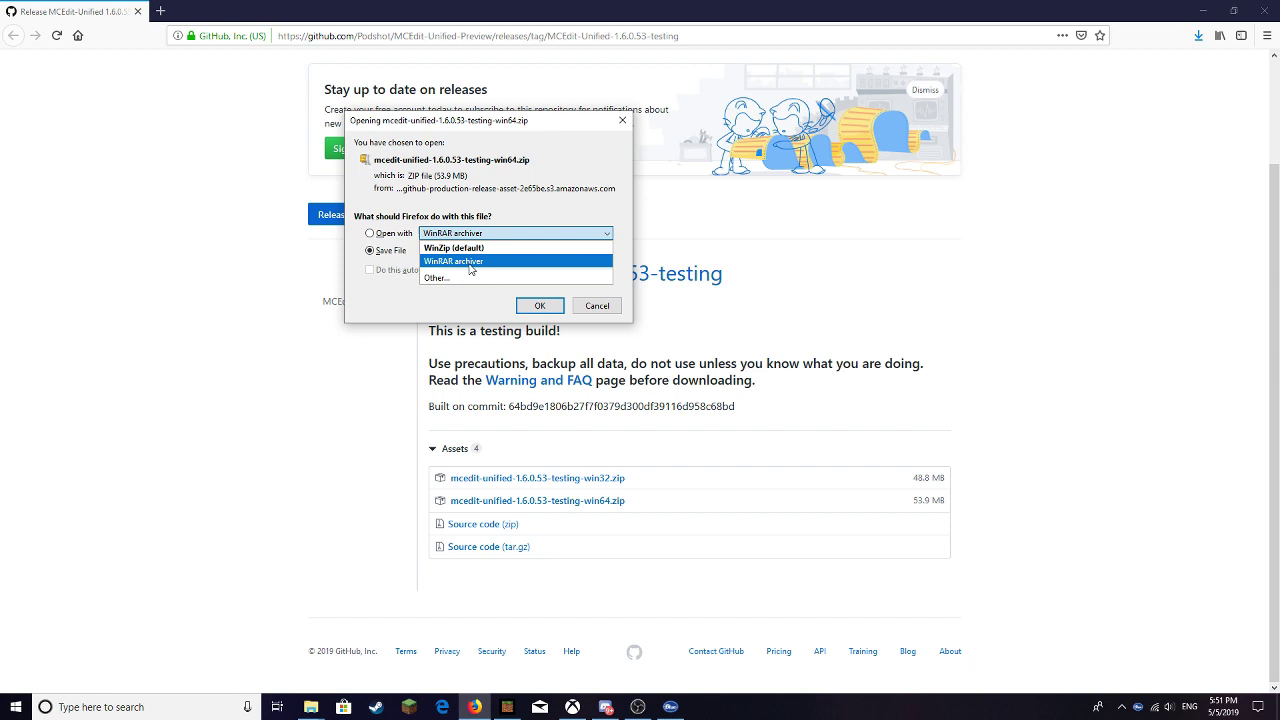
left_click(470, 264)
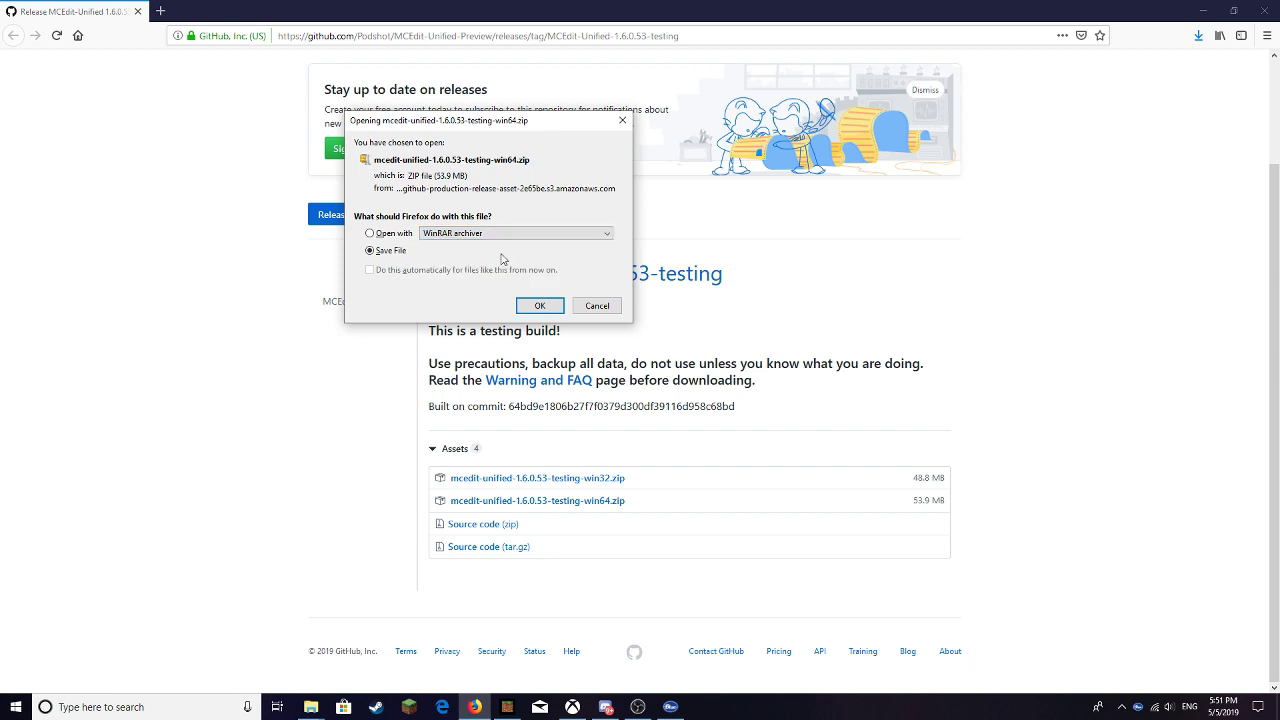
left_click(528, 308)
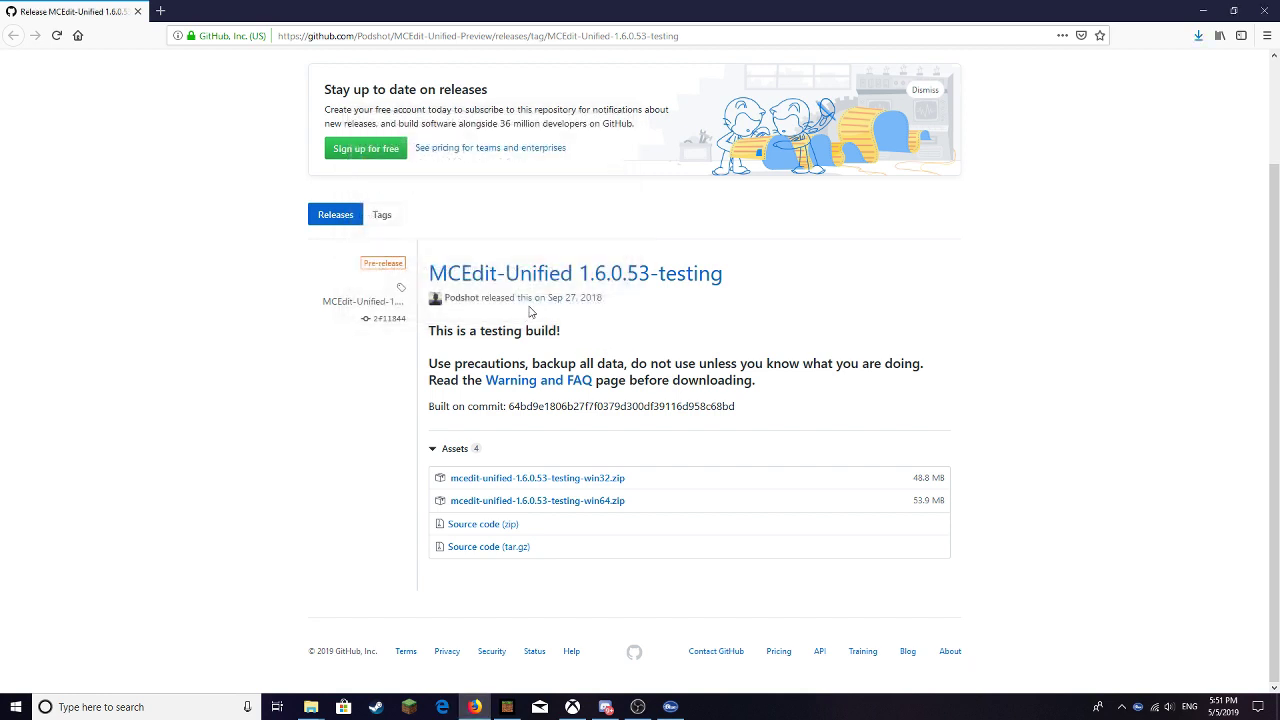
- Minimize the browser and open the extracted mcedit-unified folder on the desktop
left_click(1197, 36)
left_click(1203, 11)
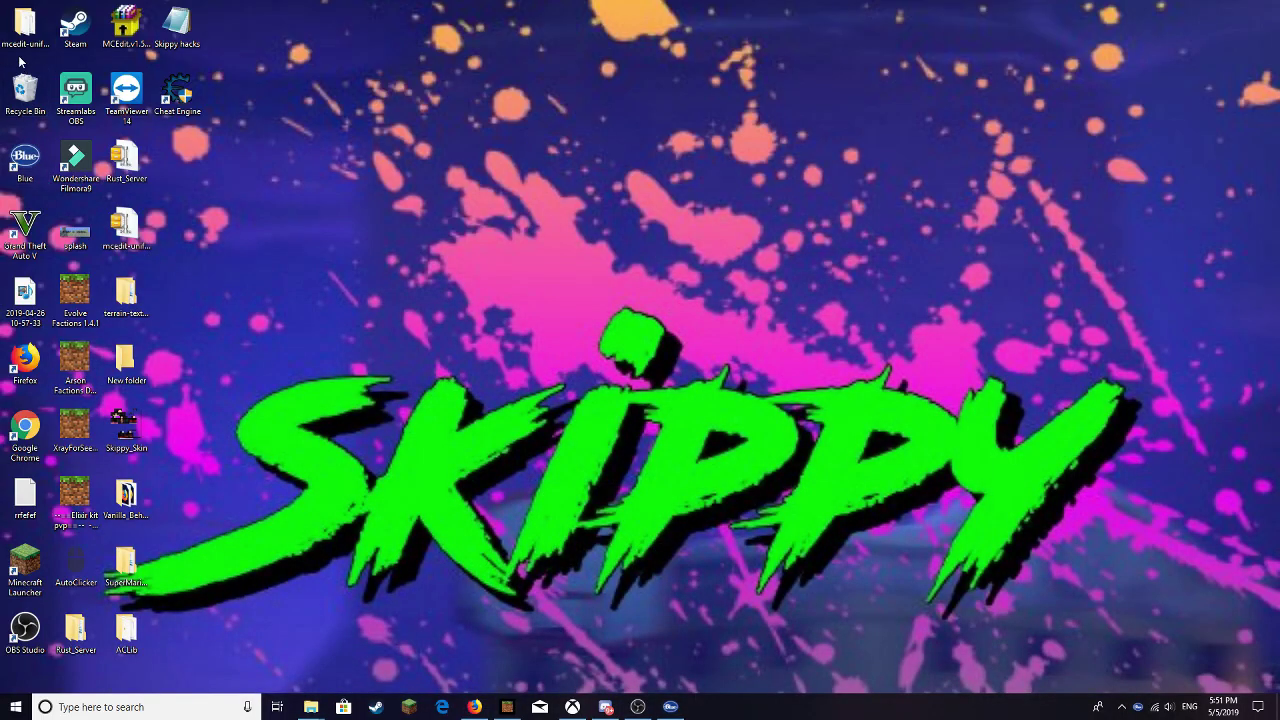
double_click(22, 24)
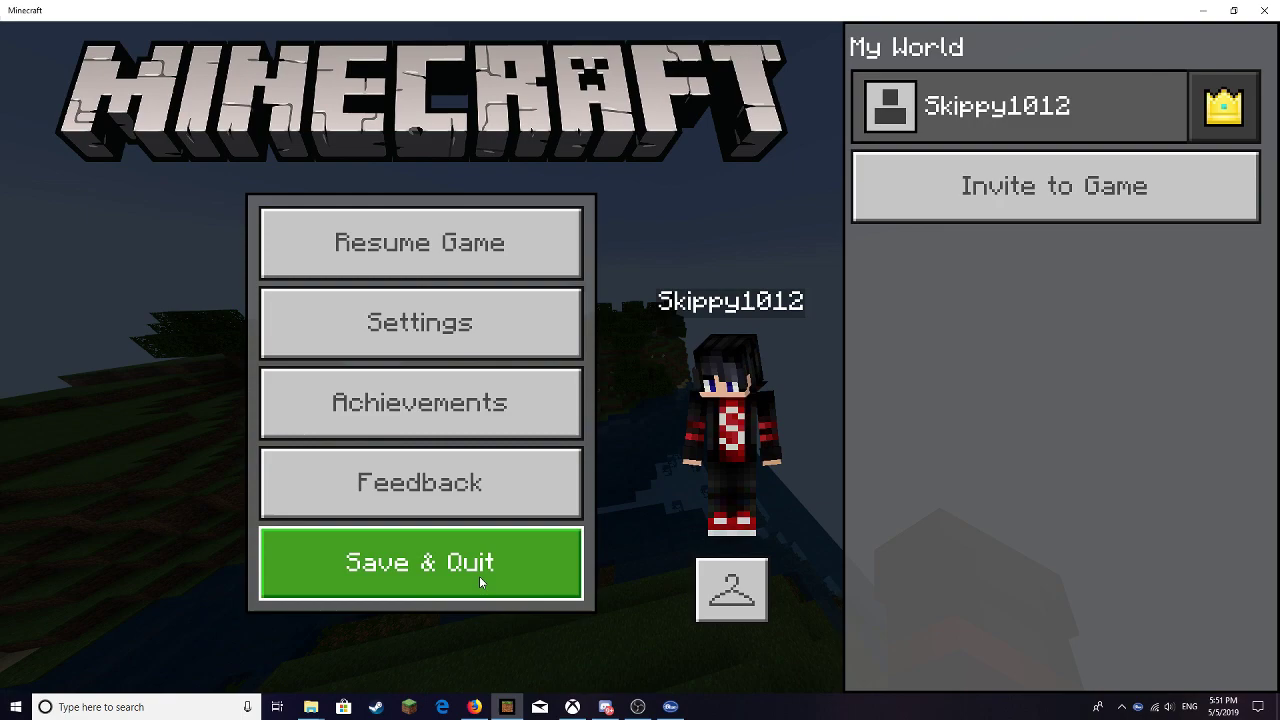
- Resume My World in Minecraft and fly around to examine the floating terrain above the landscape
left_click(400, 245)
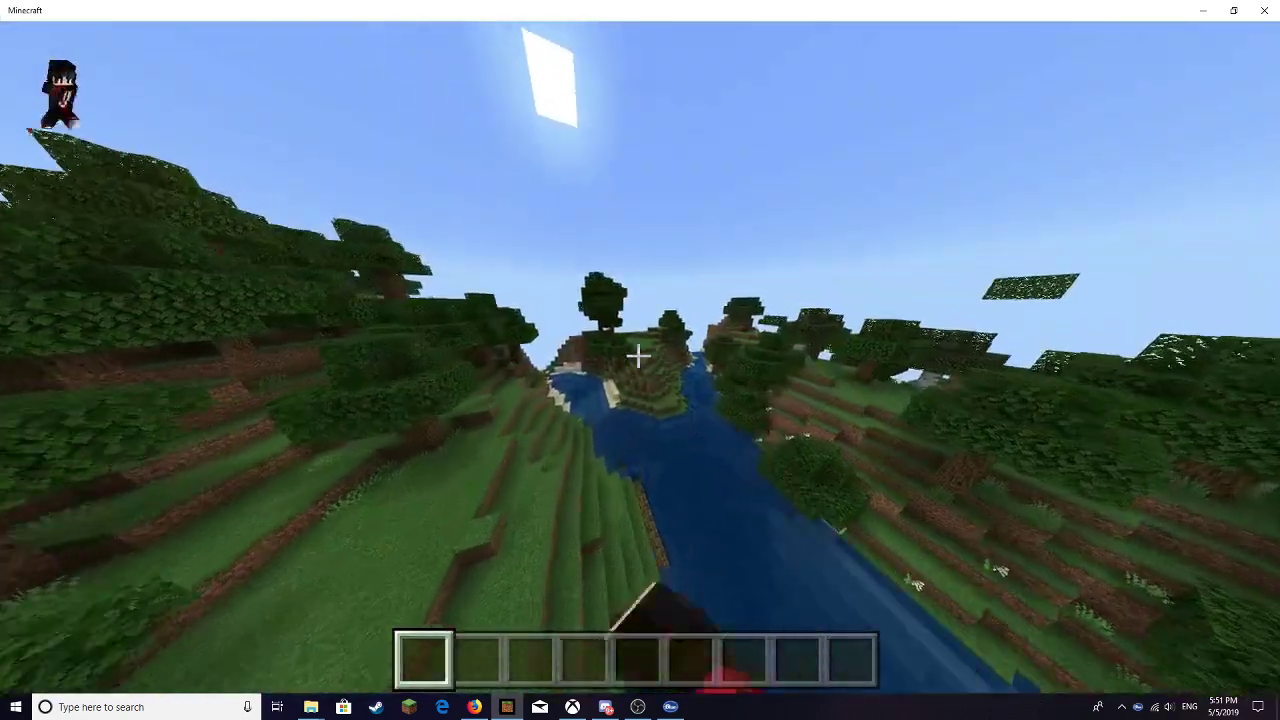
scroll(638, 356, "down", 2)
key("w")
left_click(638, 356)
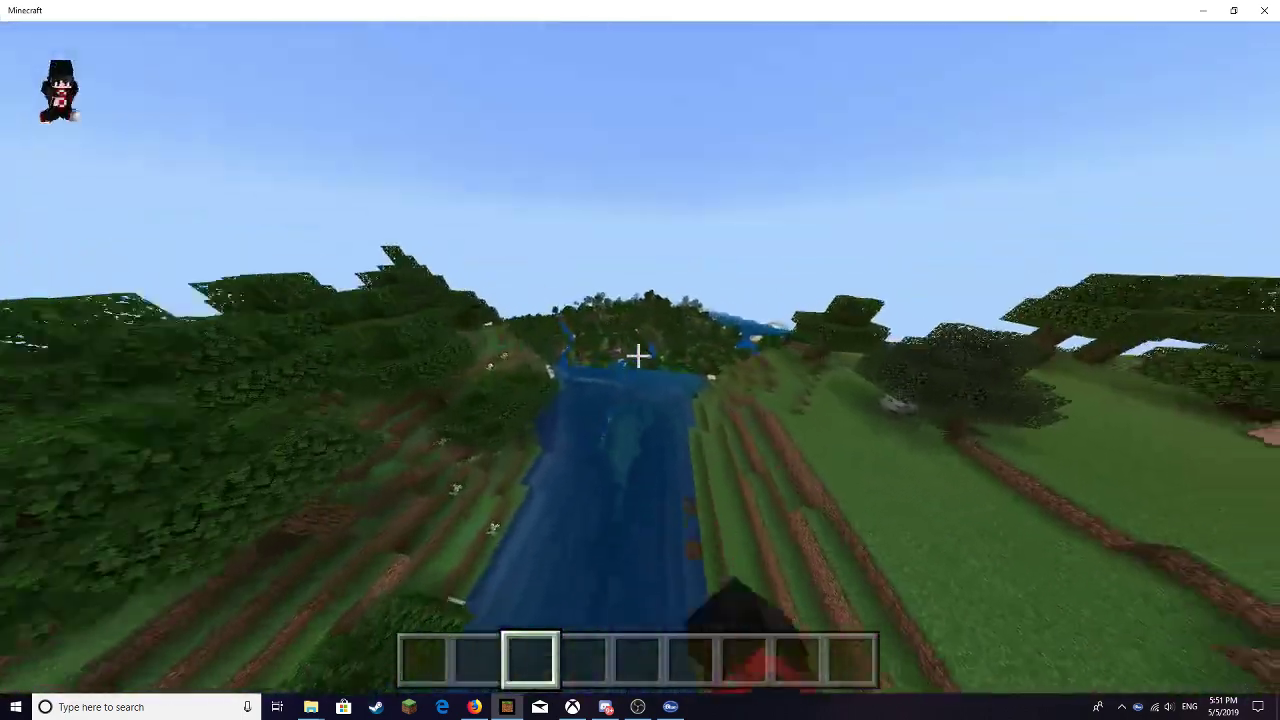
left_click(638, 356)
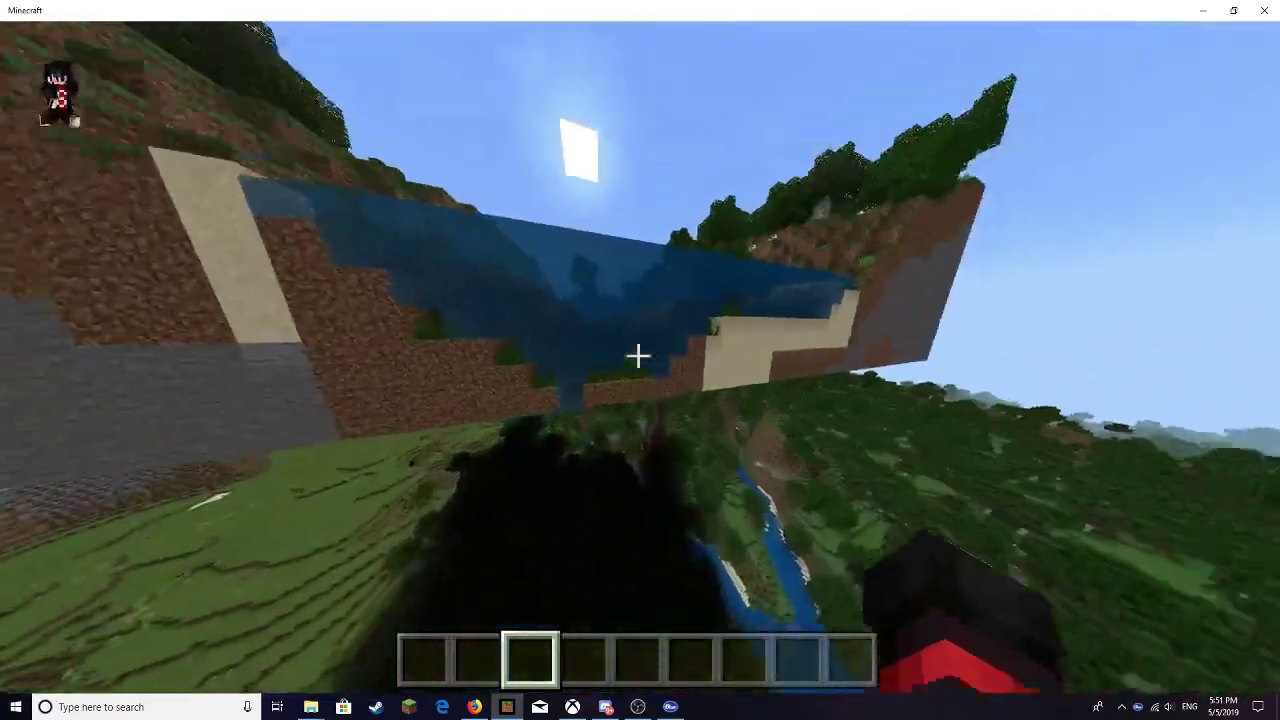
key("w")
left_click(638, 356)
key("w")
left_click(638, 356)
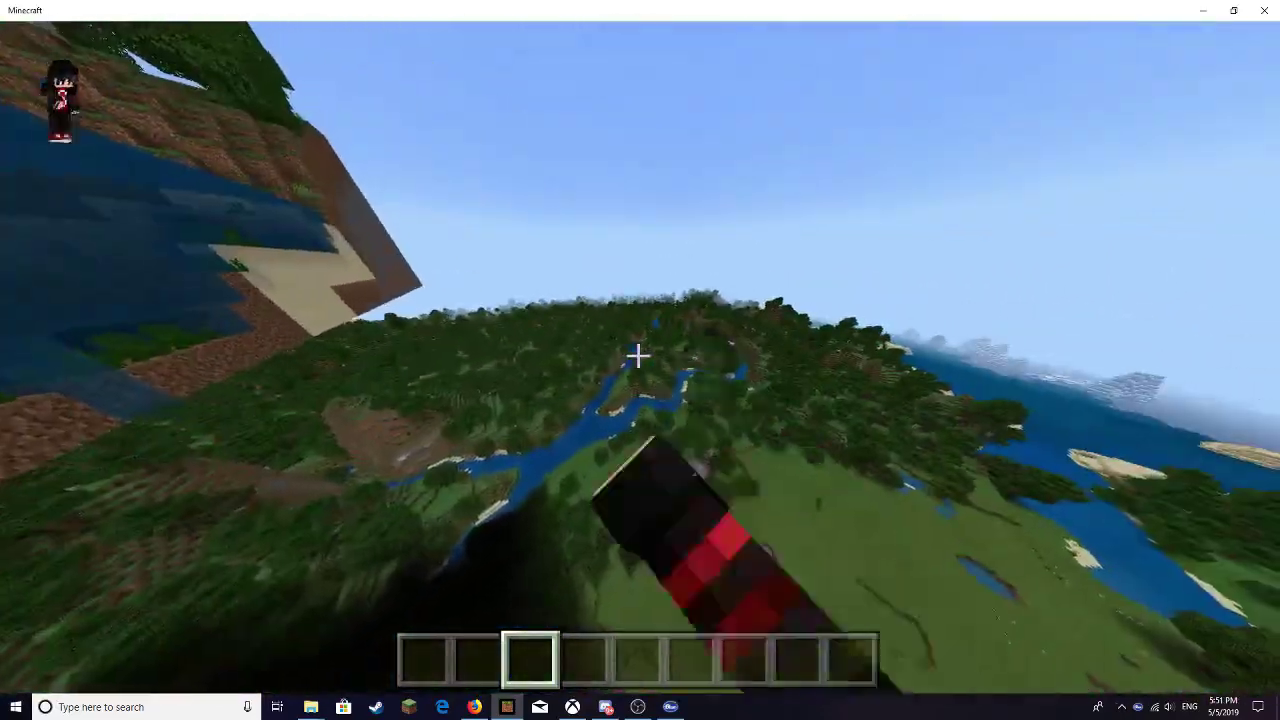
key("s")
left_click(638, 356)
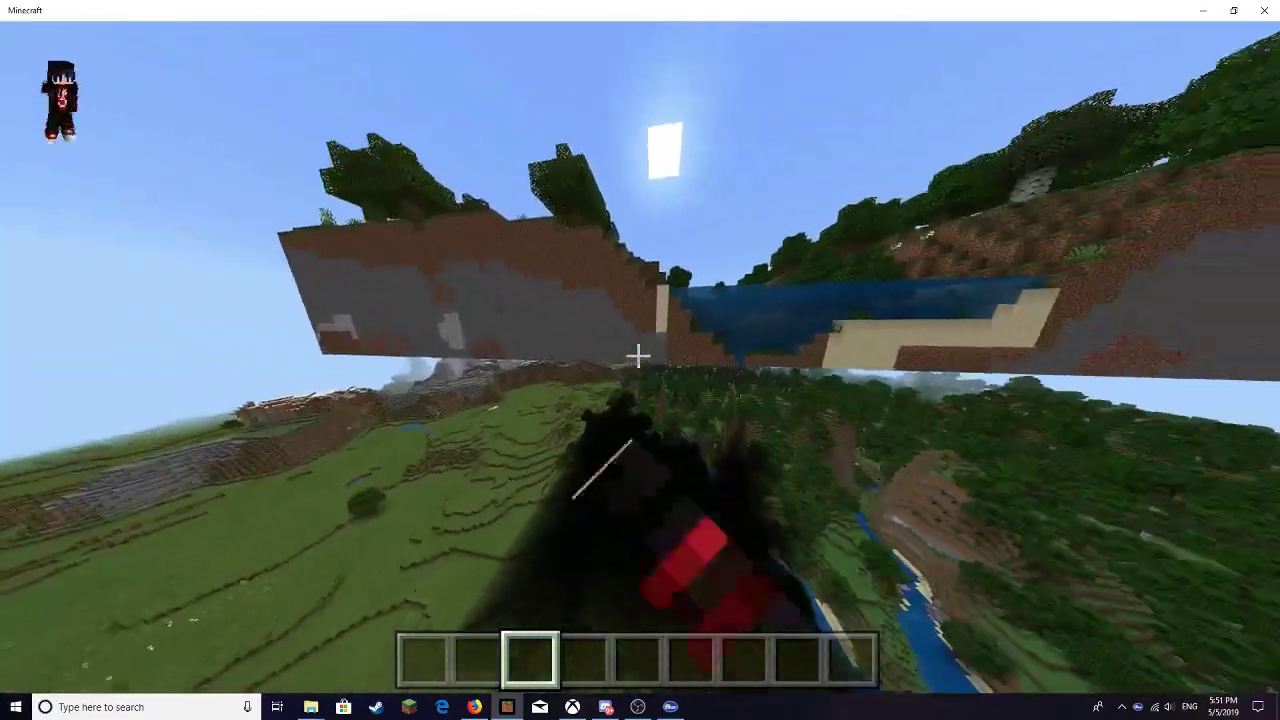
- Pause the game, save and quit My World, and minimize Minecraft
key("Escape")
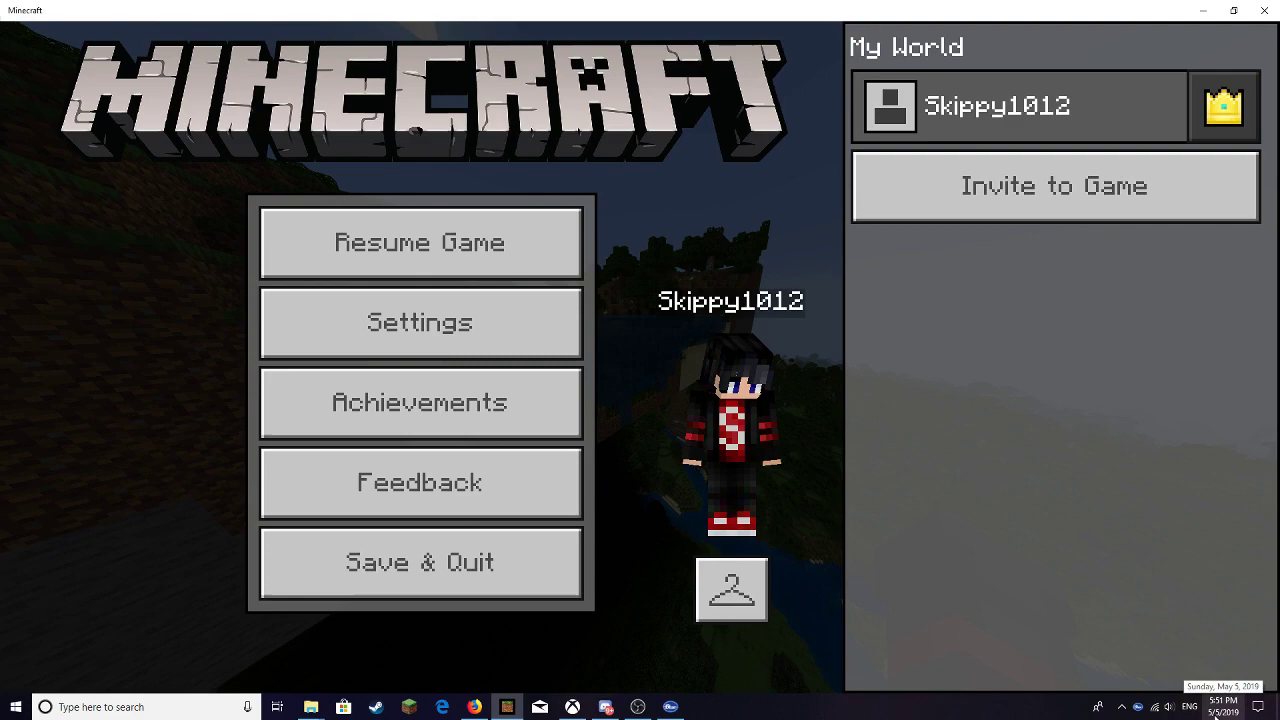
left_click(505, 578)
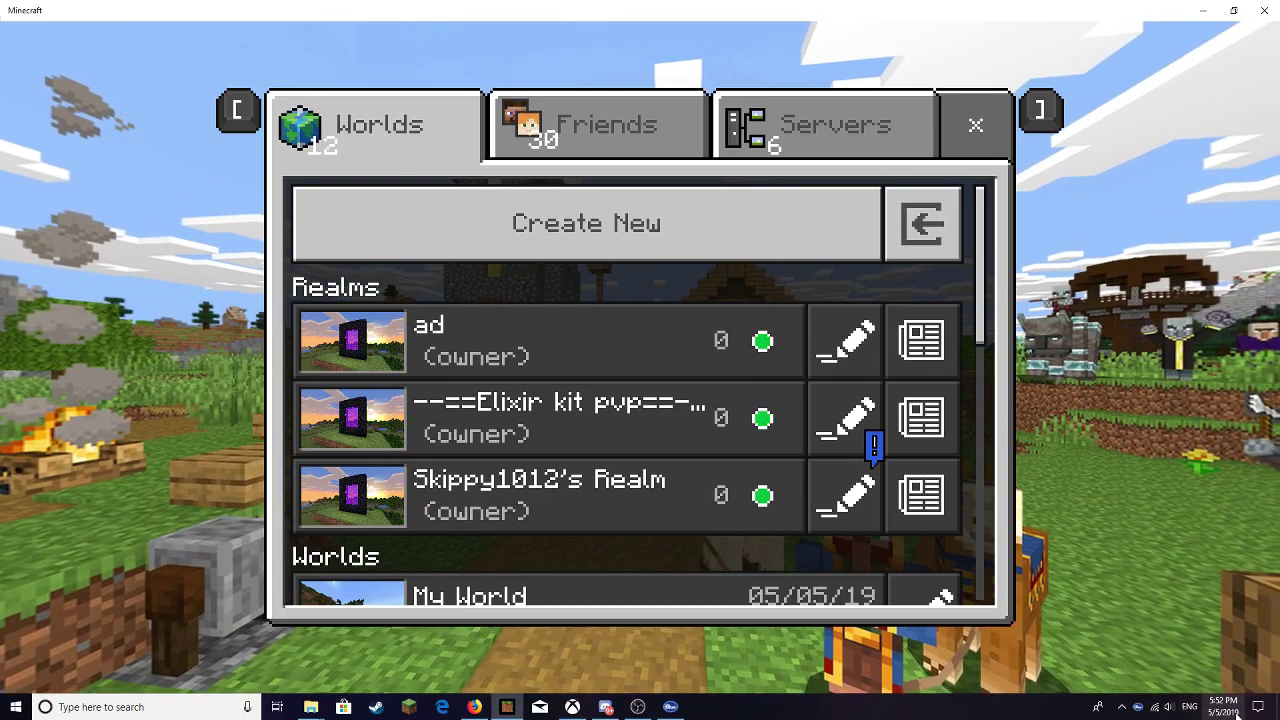
left_click(1201, 12)
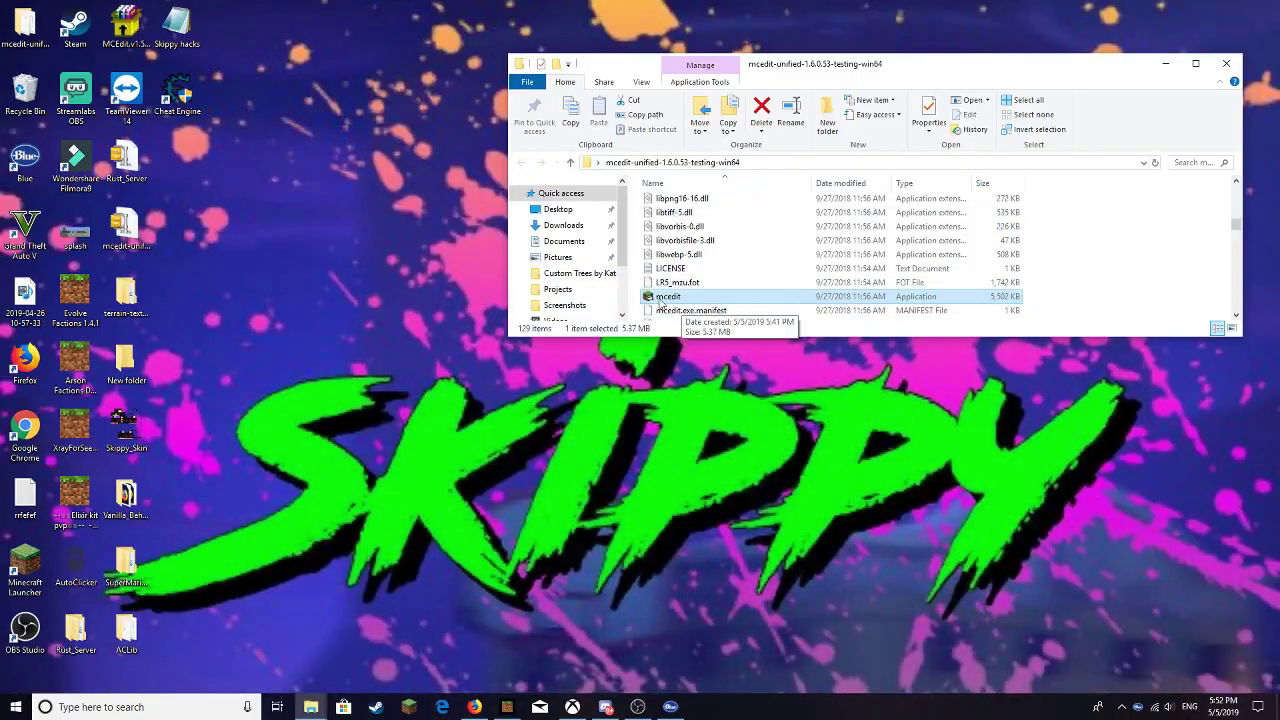
- Launch the mcedit application from the extracted folder and check that Minecraft is out of the world before minimizing it
right_click(667, 300)
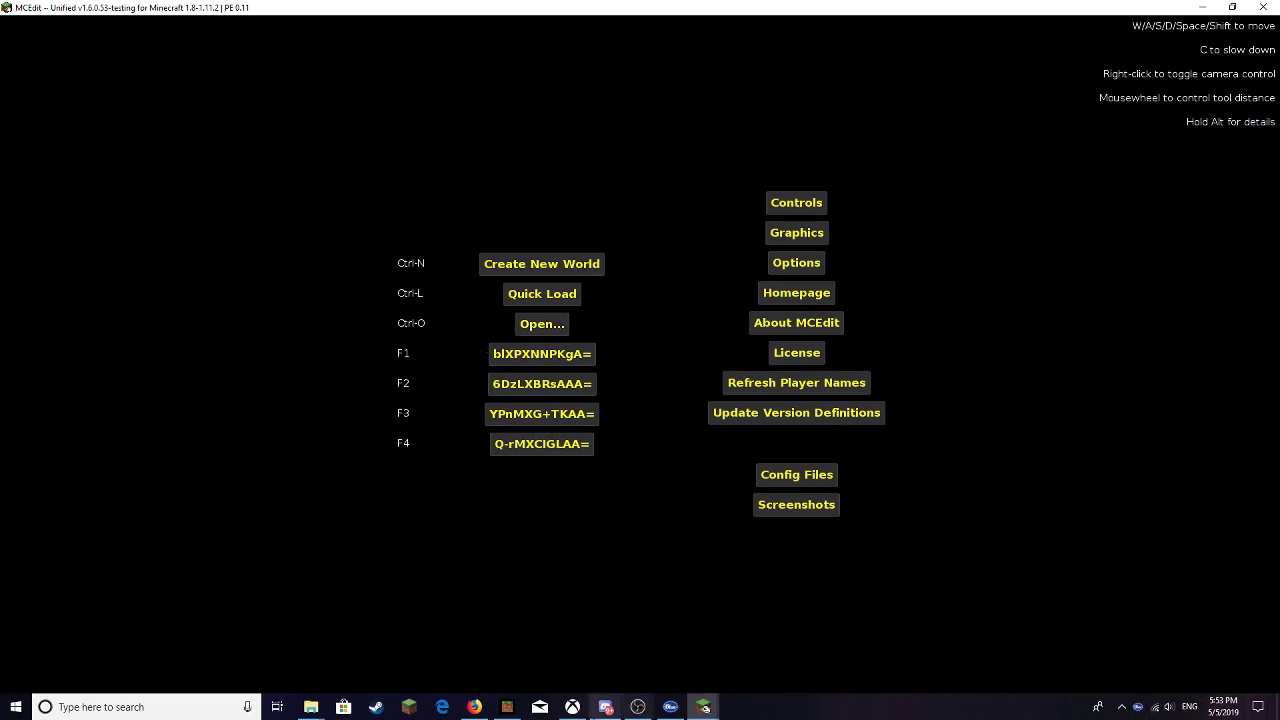
left_click(502, 710)
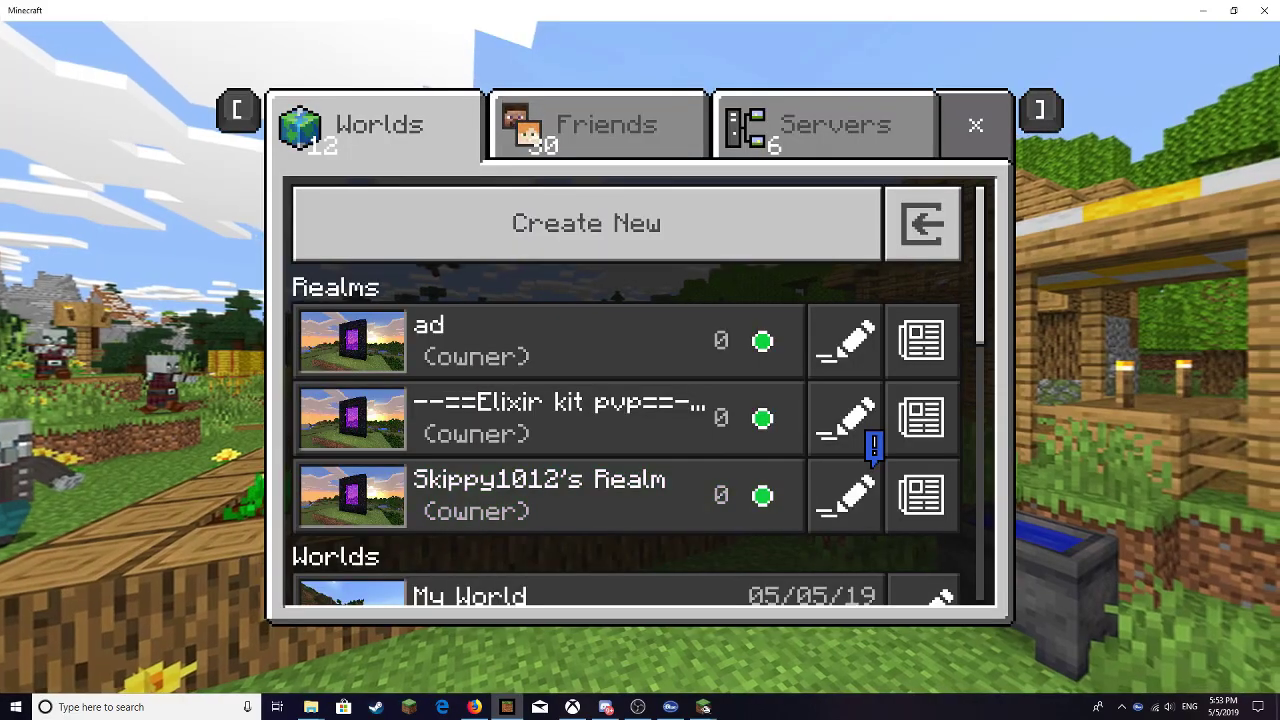
left_click(1203, 11)
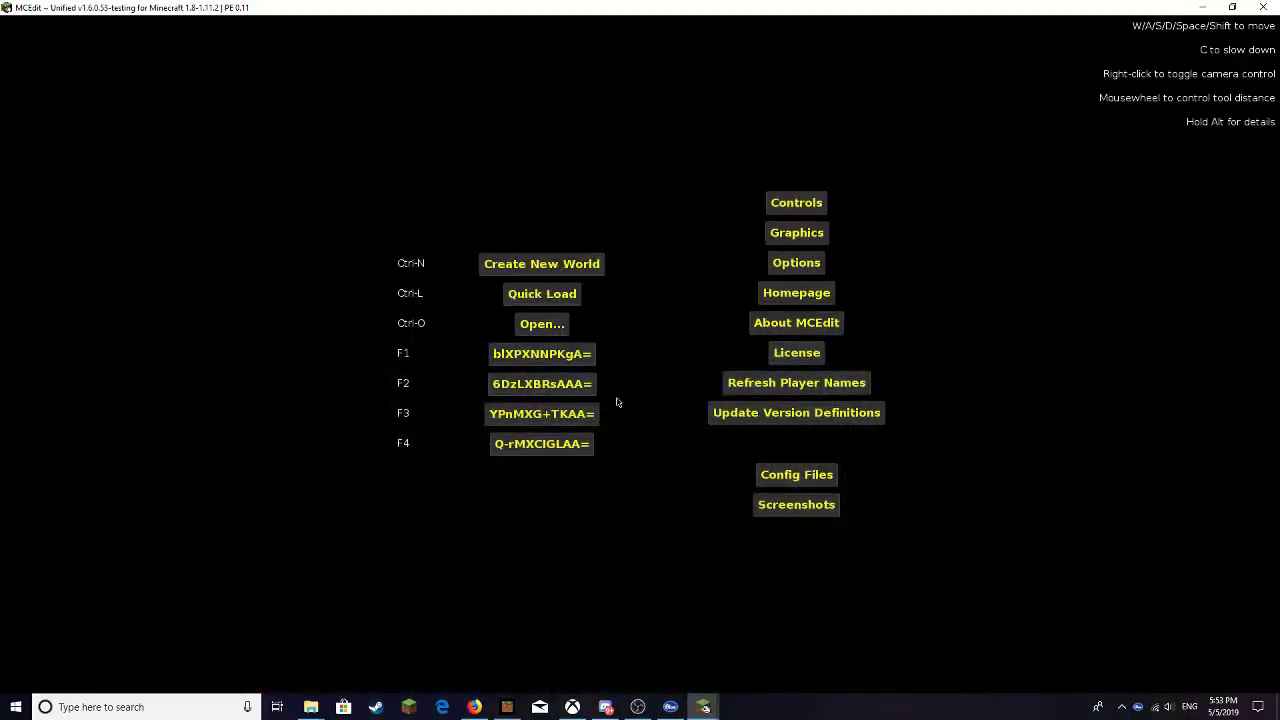
- Start opening a level and browse to the Packages\Microsoft.MinecraftUWP_8wekyb3d8bbwe\LocalState\games\com.mojang\minecraftWorlds folder
left_click(520, 324)
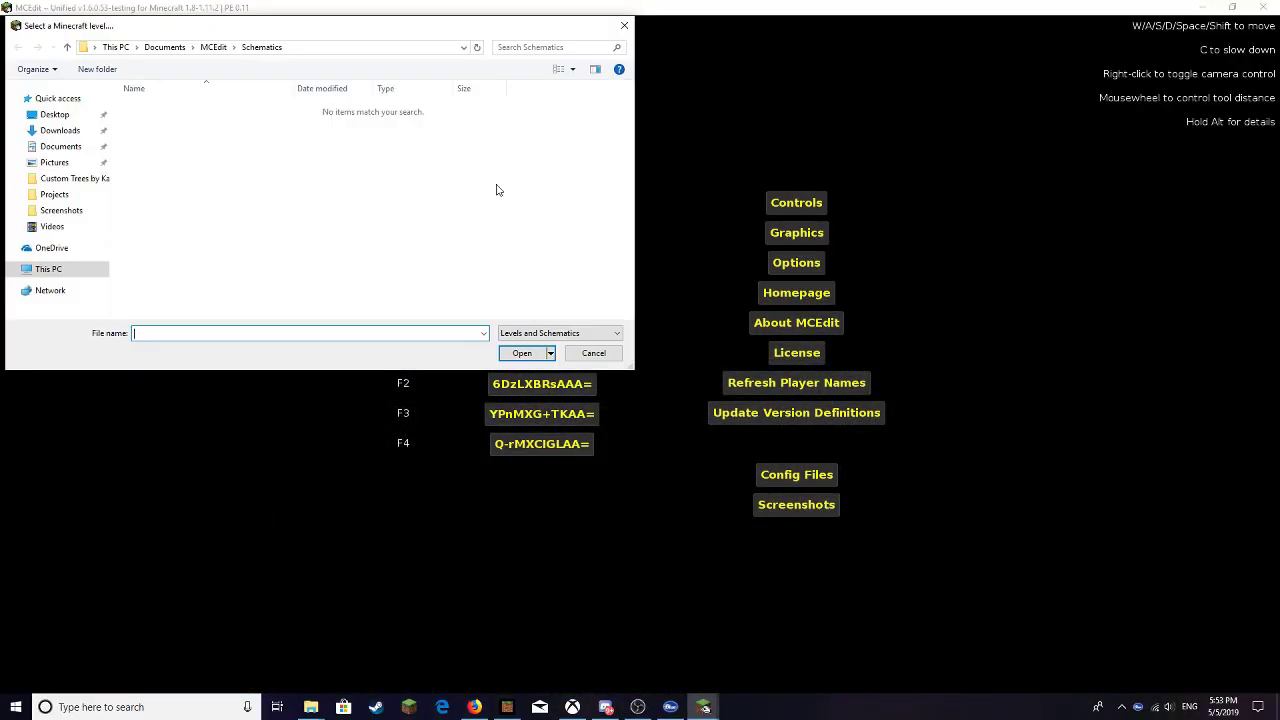
left_click(310, 47)
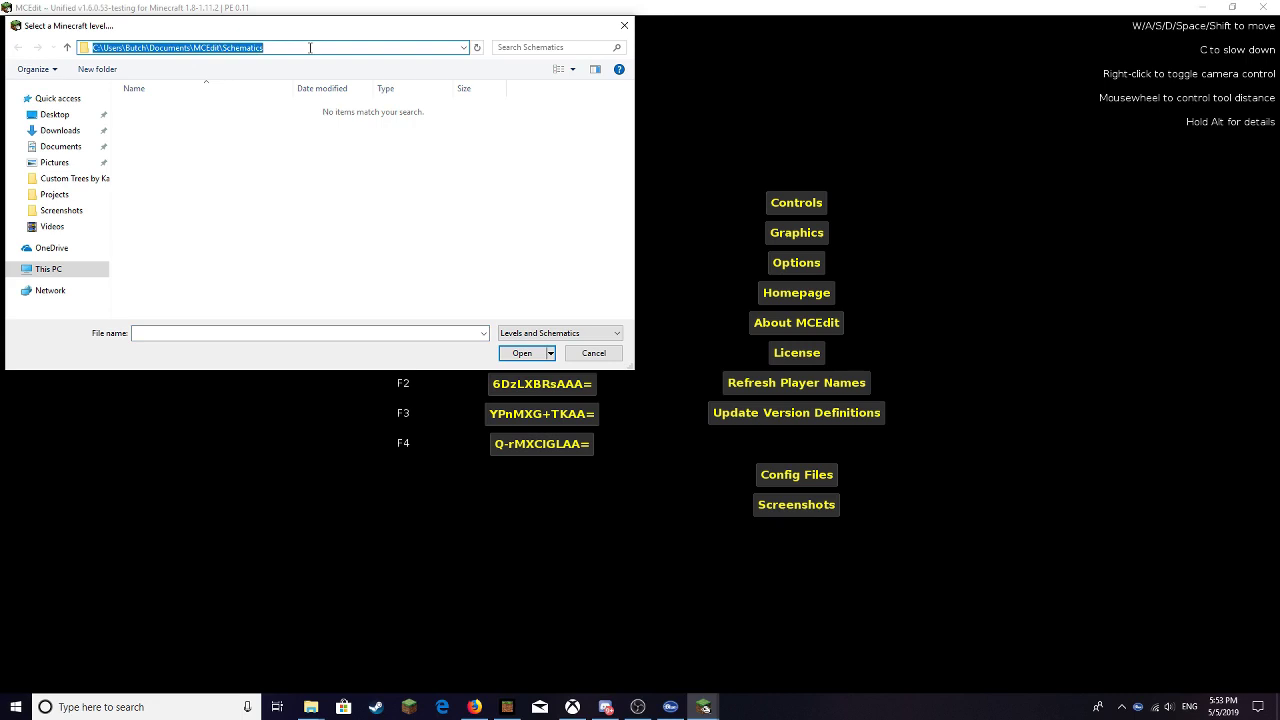
key("BackSpace")
type("\\Packages\\Microsoft.MinecraftUWP_8wekyb3d8bbwe\\LocalState\\games\\com.mojang\\minecraftWorlds")
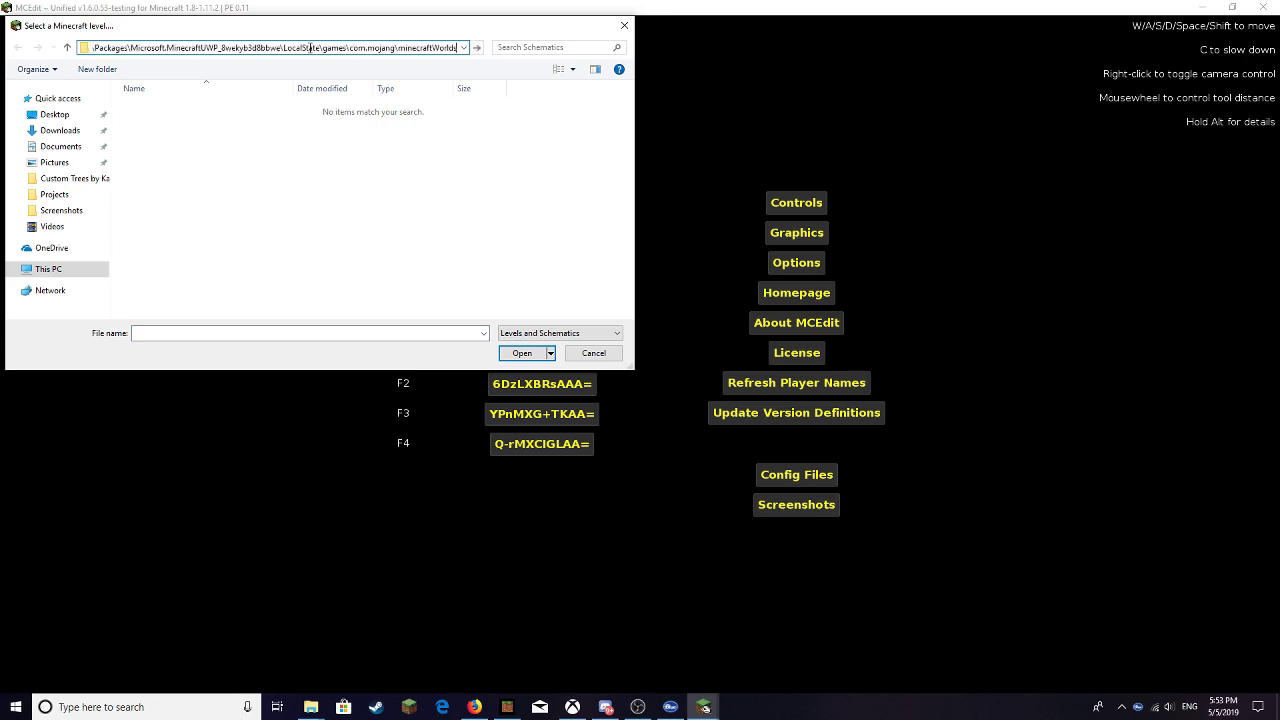
key("Return")
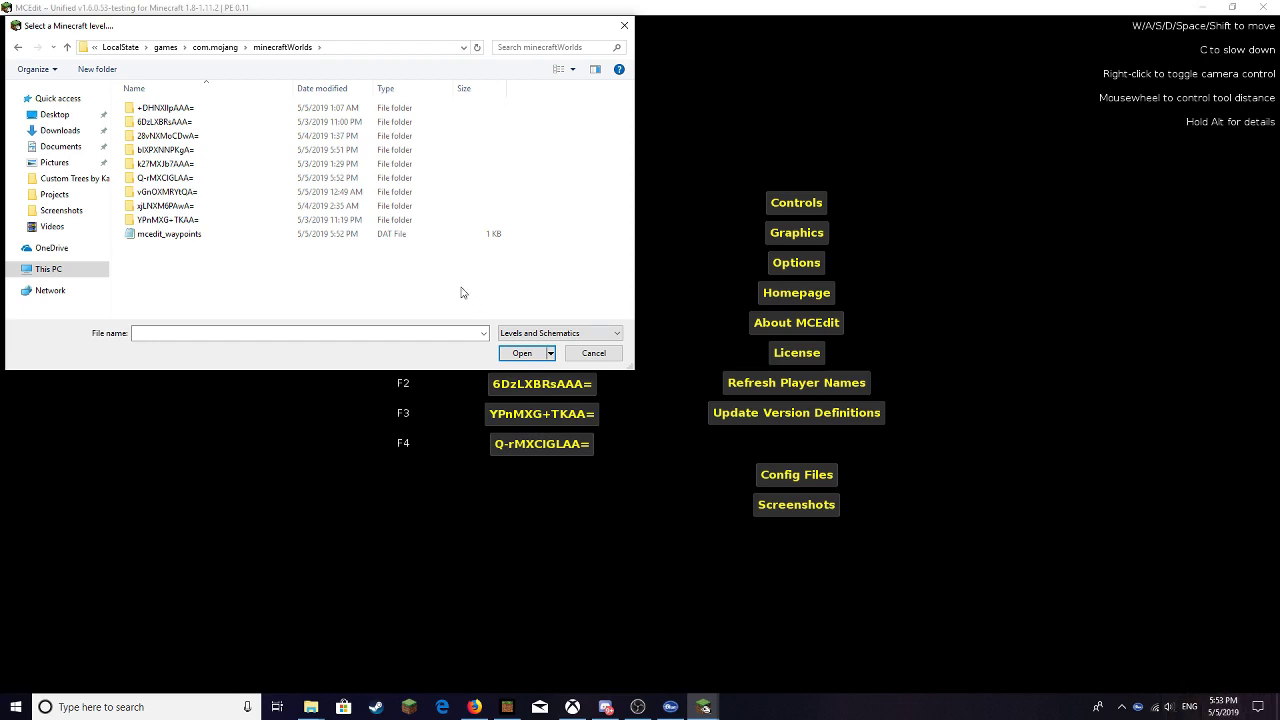
- Load the most recently played world from the folder blXPXNNPKgA=
left_click(352, 152)
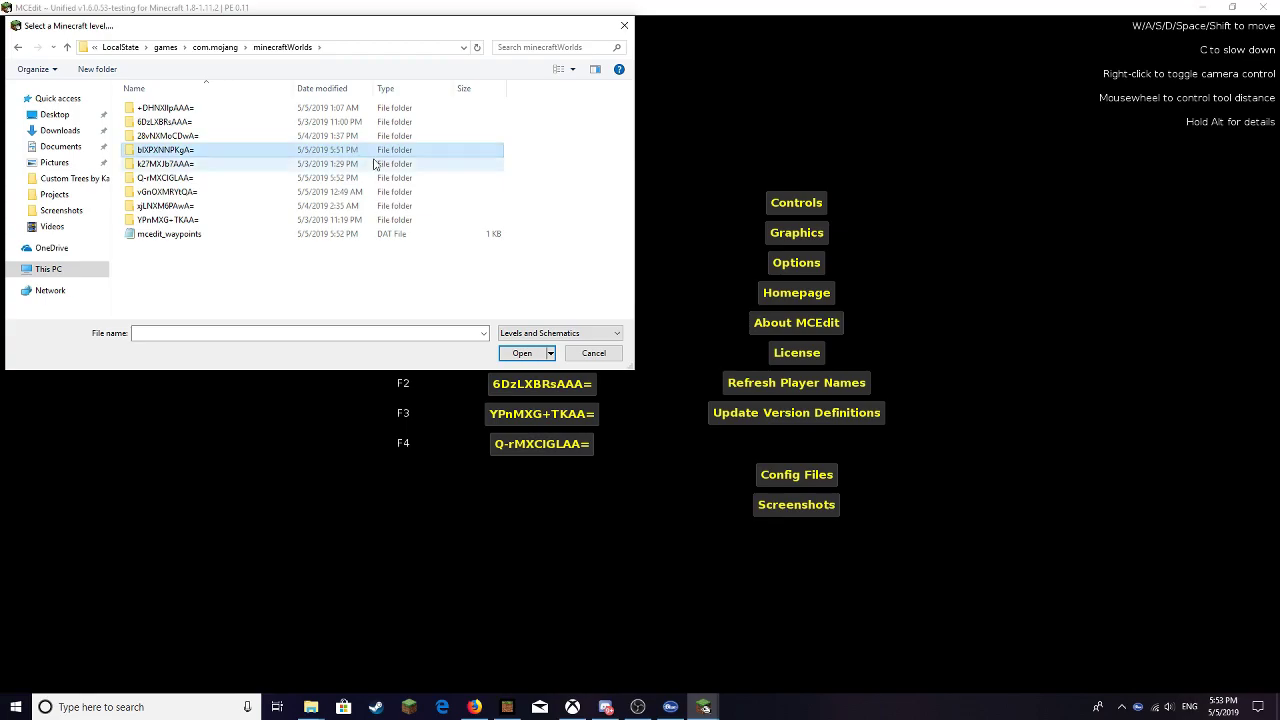
double_click(356, 152)
double_click(329, 150)
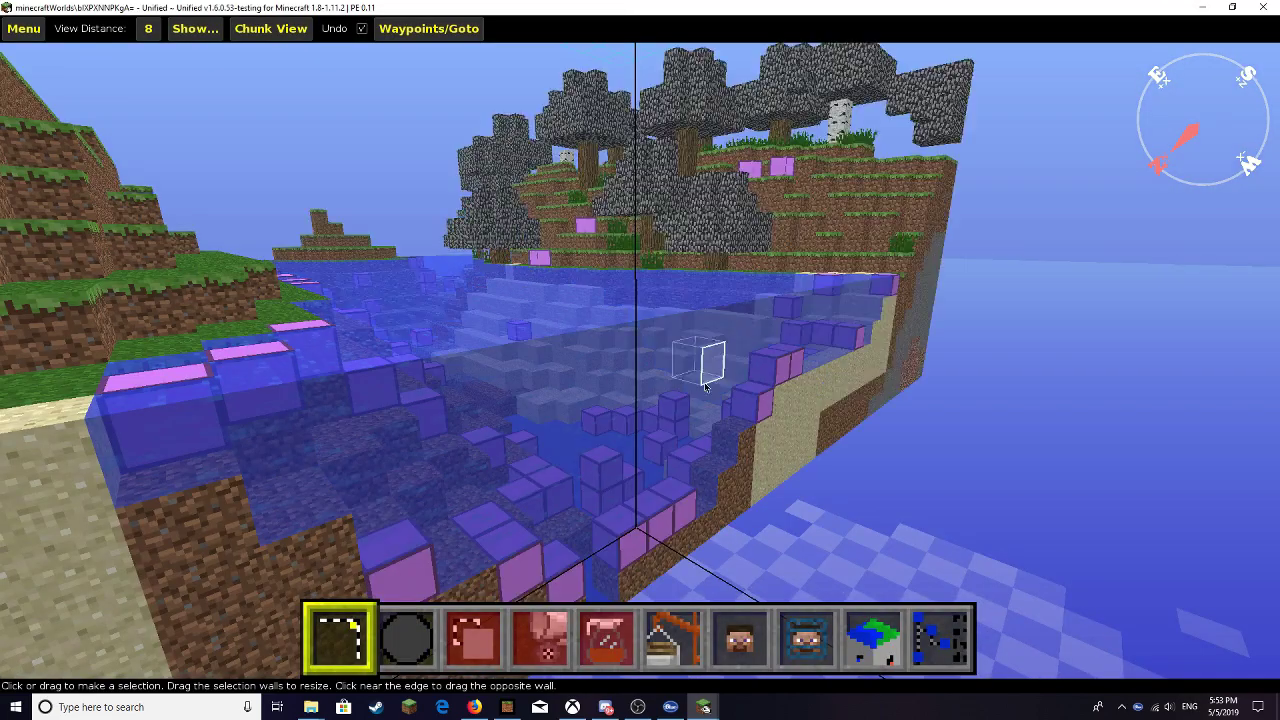
- Select a box of about 59W x 66L x 16H blocks around the floating terrain, starting from its lower corner
right_click(705, 386)
key("s")
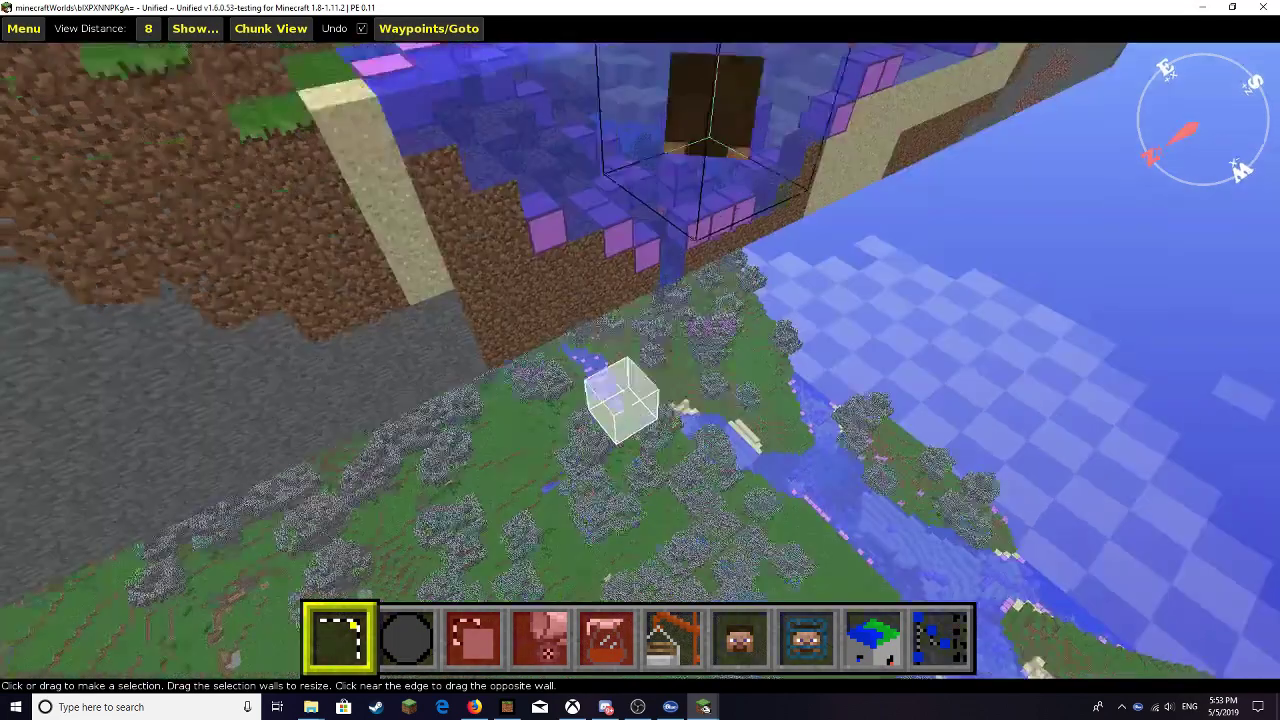
key("w")
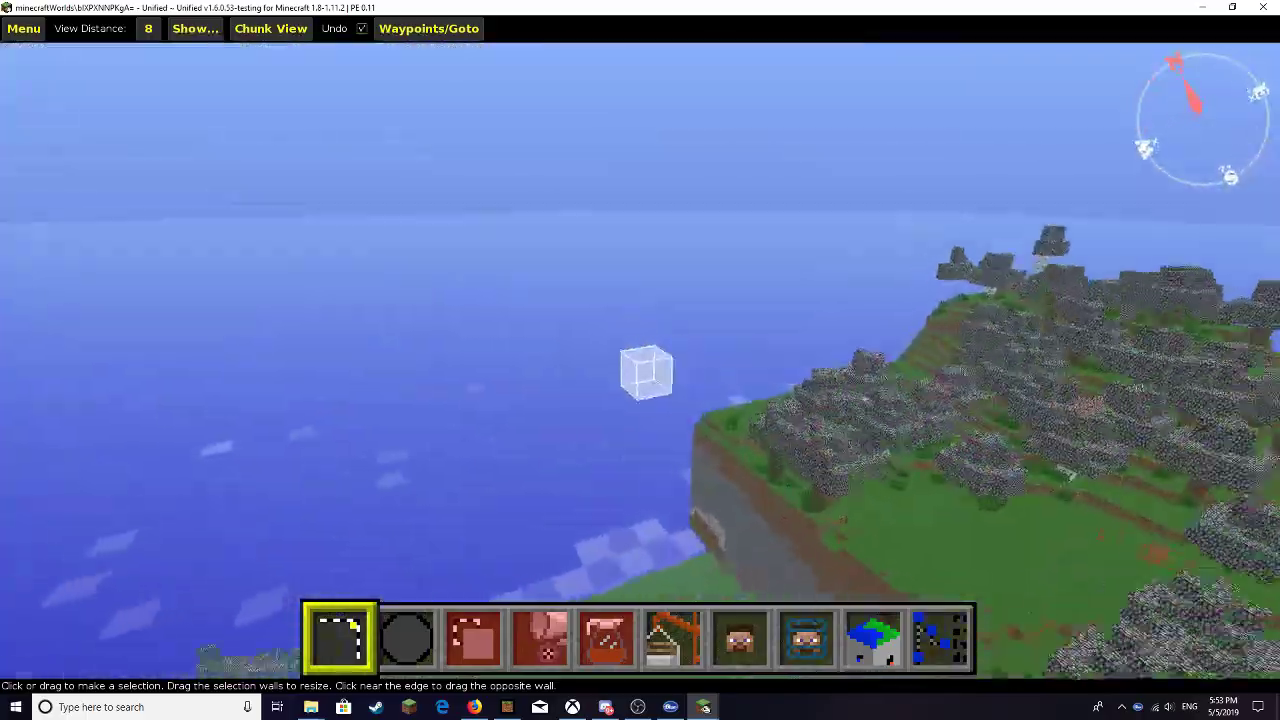
key("s")
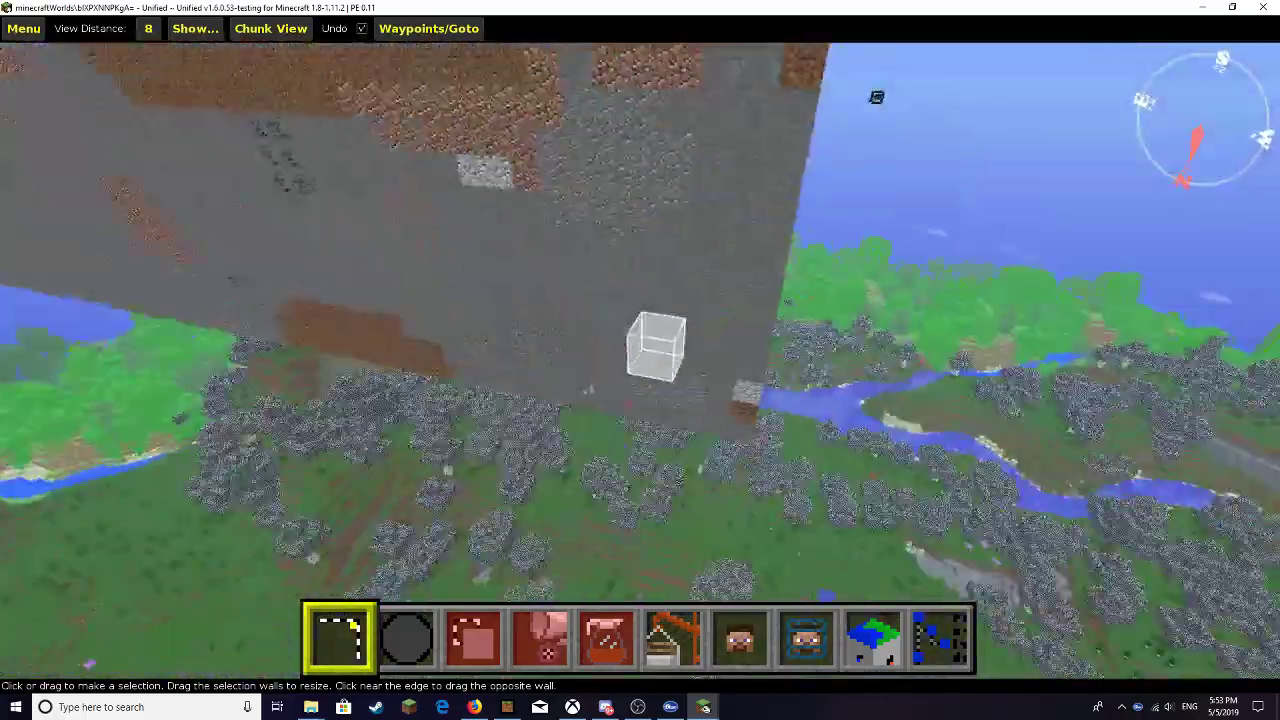
right_click(714, 316)
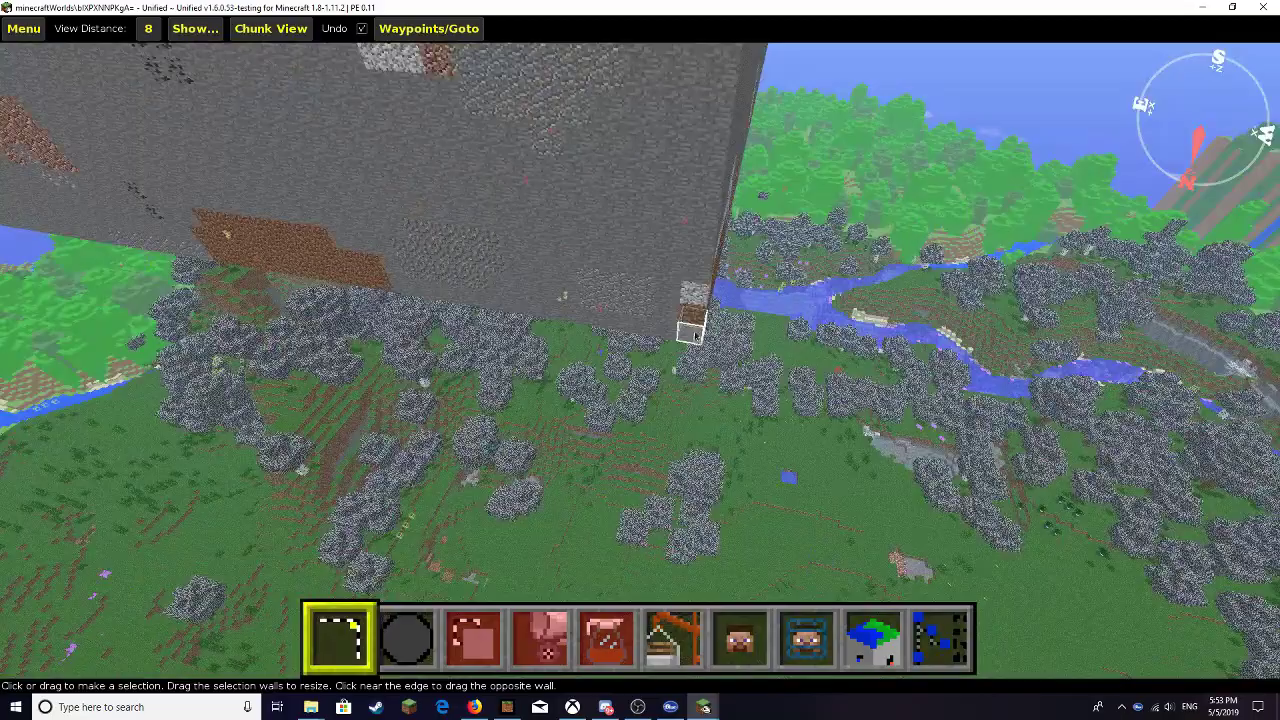
left_click_drag(712, 320, 1008, 250)
key("a")
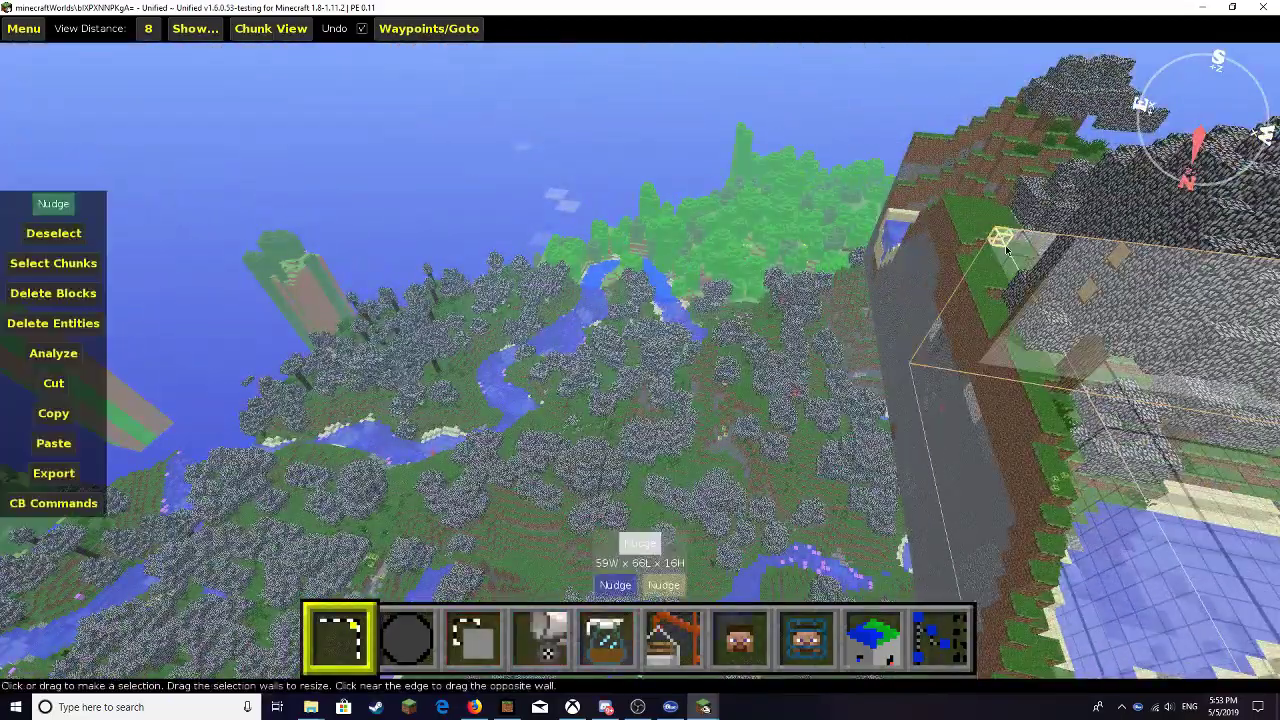
- Copy the selected terrain, paste it in the air beside the original and import the copy into the world
left_click(53, 413)
left_click(53, 443)
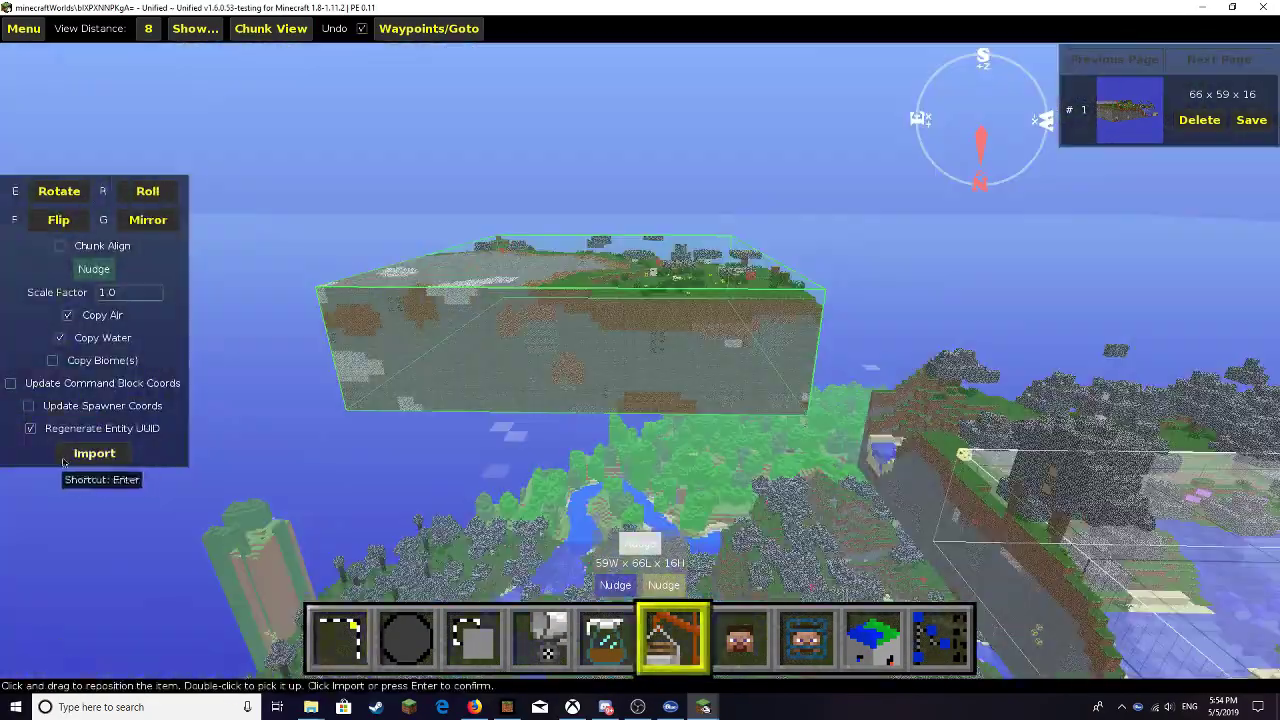
left_click(92, 452)
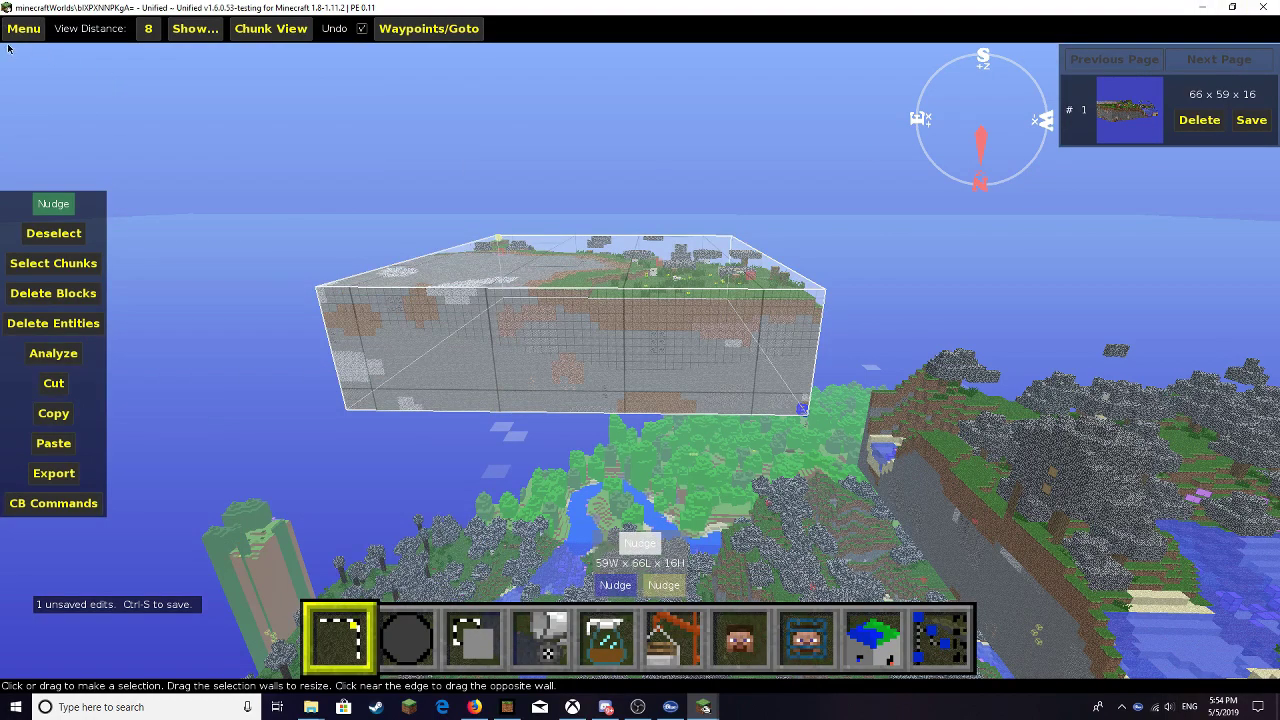
- Save the edited world and dismiss the main menu
left_click(8, 32)
left_click(541, 133)
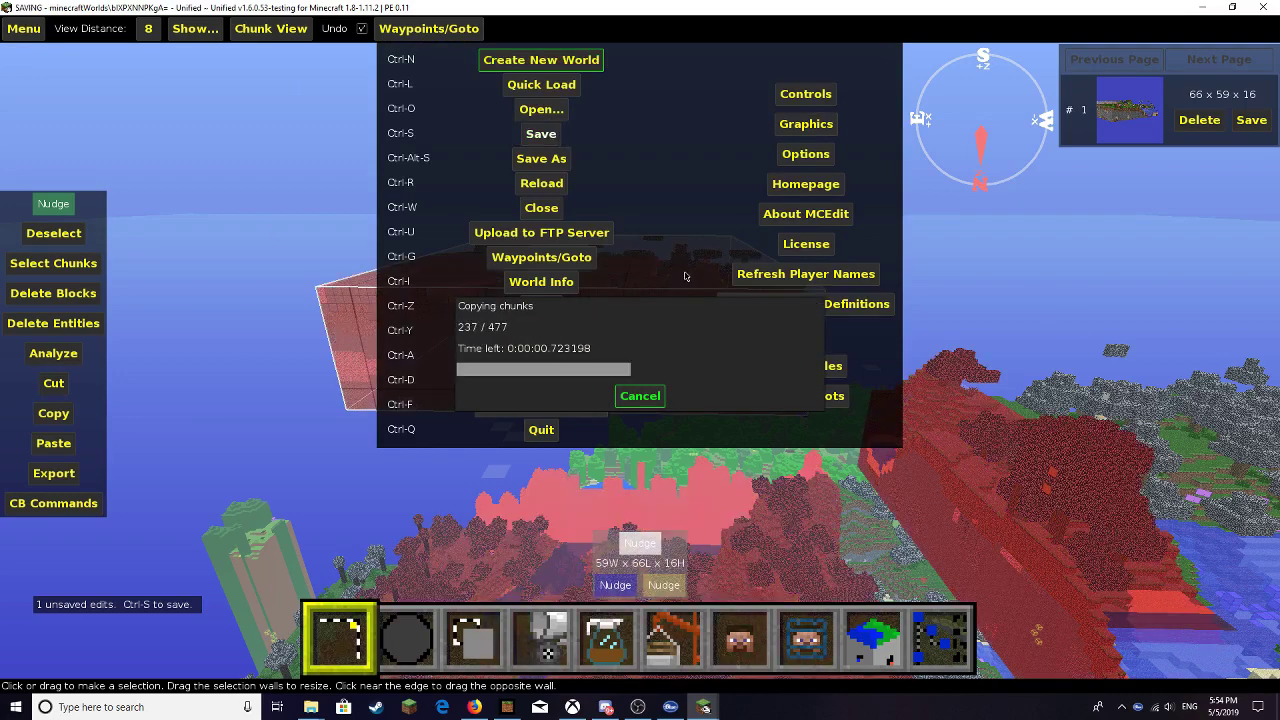
left_click(763, 560)
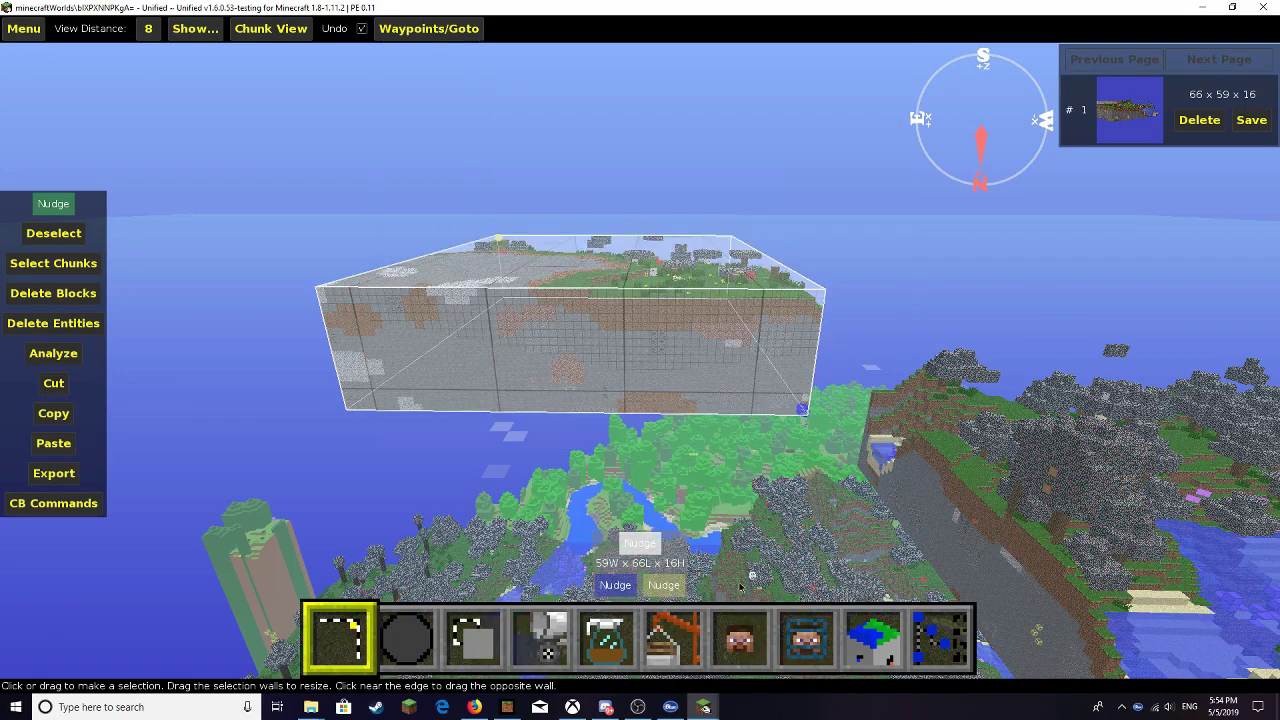
- Close MCEdit, minimize the mcedit folder window and switch back to Minecraft
left_click(1253, 10)
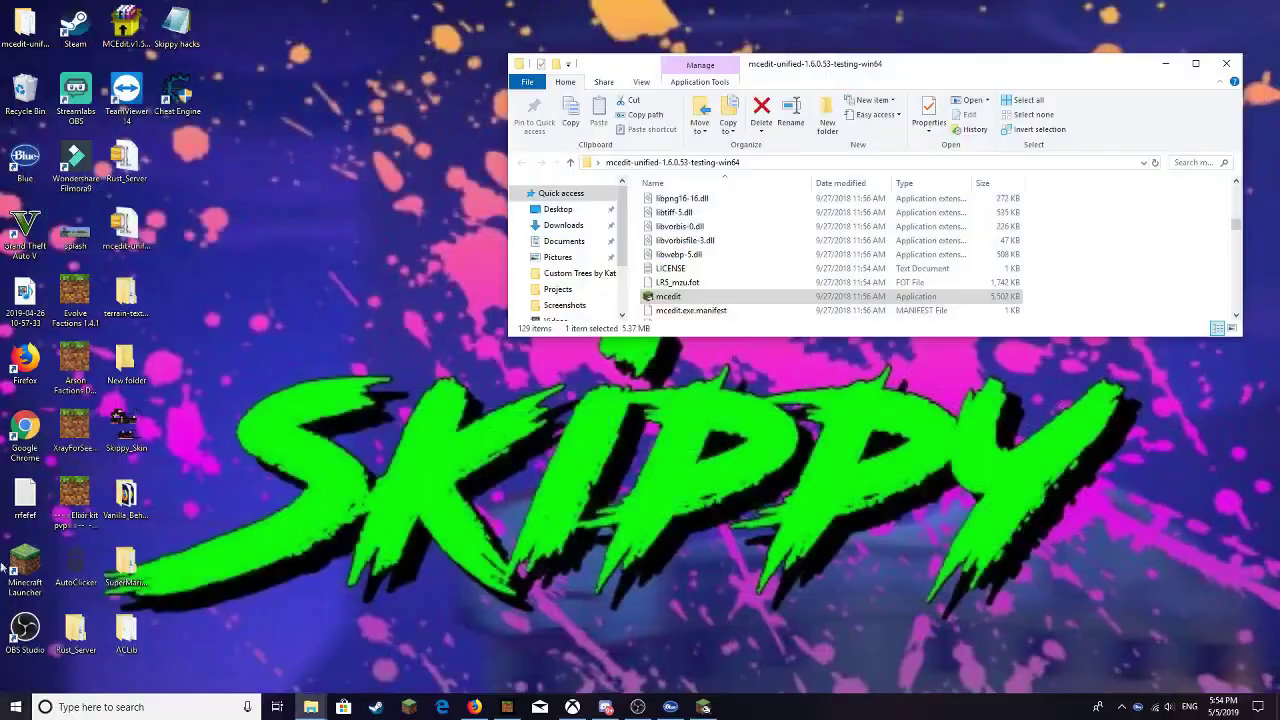
left_click(1170, 68)
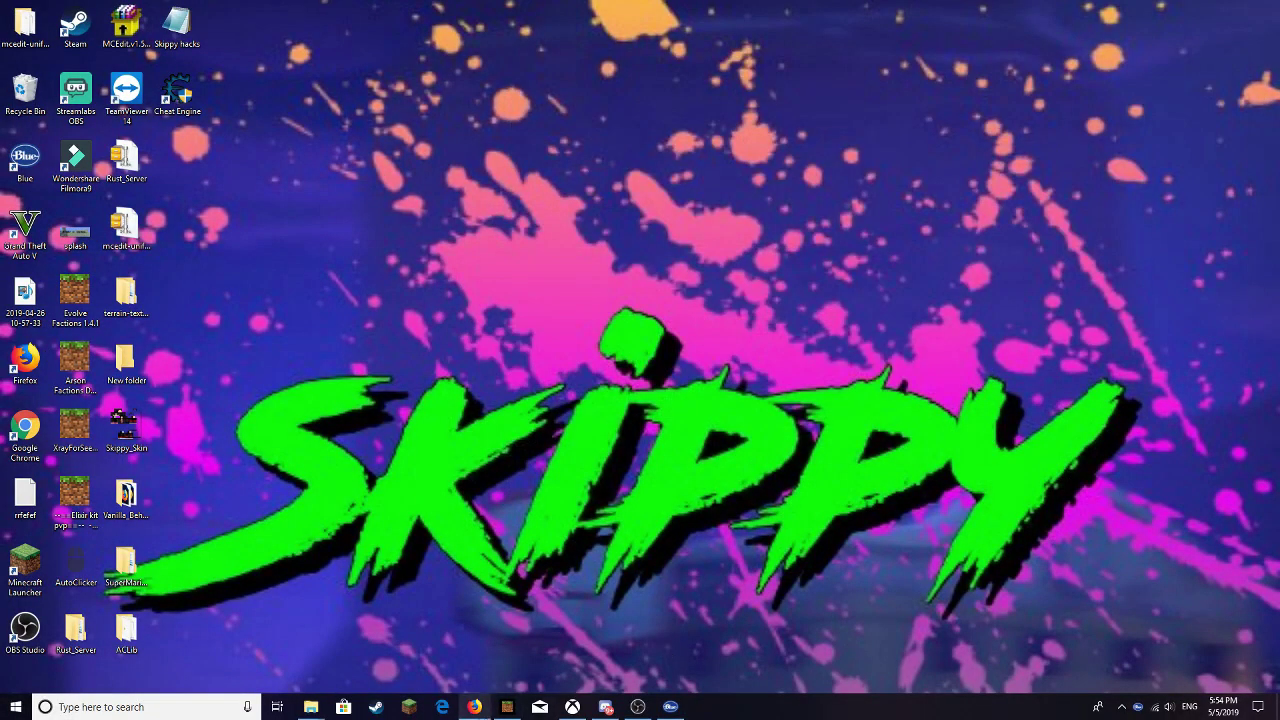
left_click(506, 710)
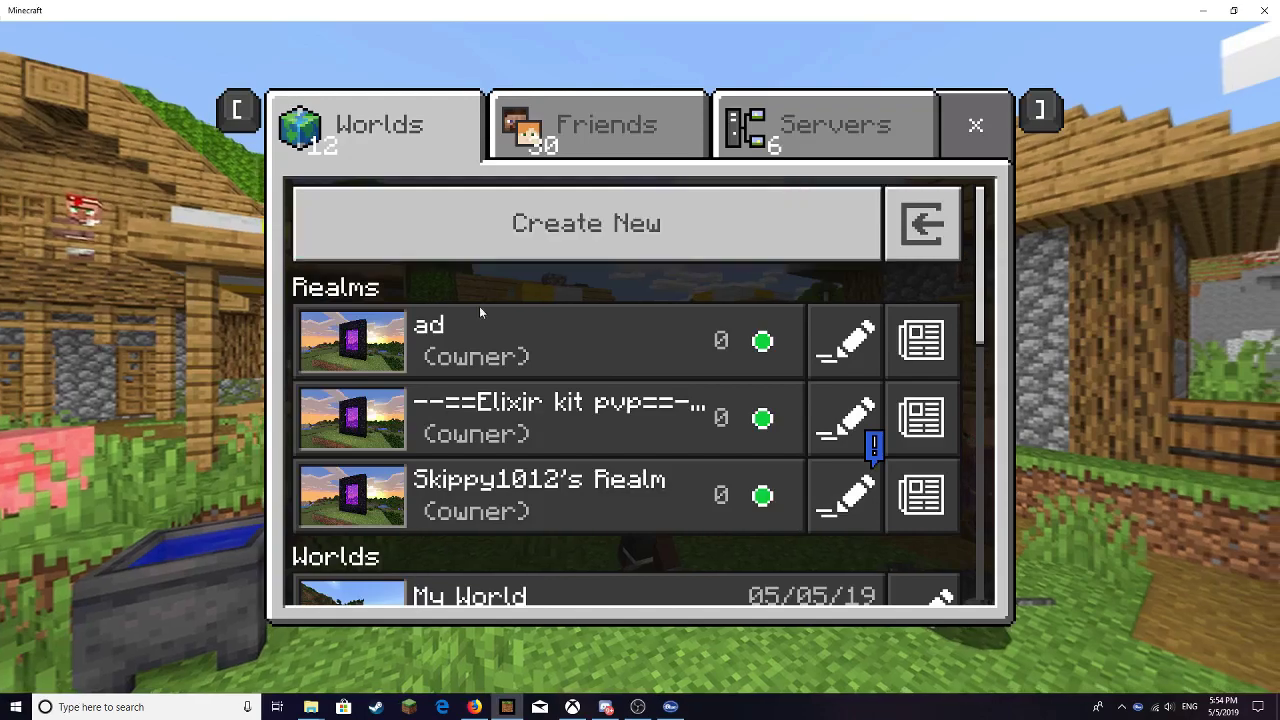
- Relaunch Minecraft and open the world My World from the worlds list
scroll(544, 483, "down", 2)
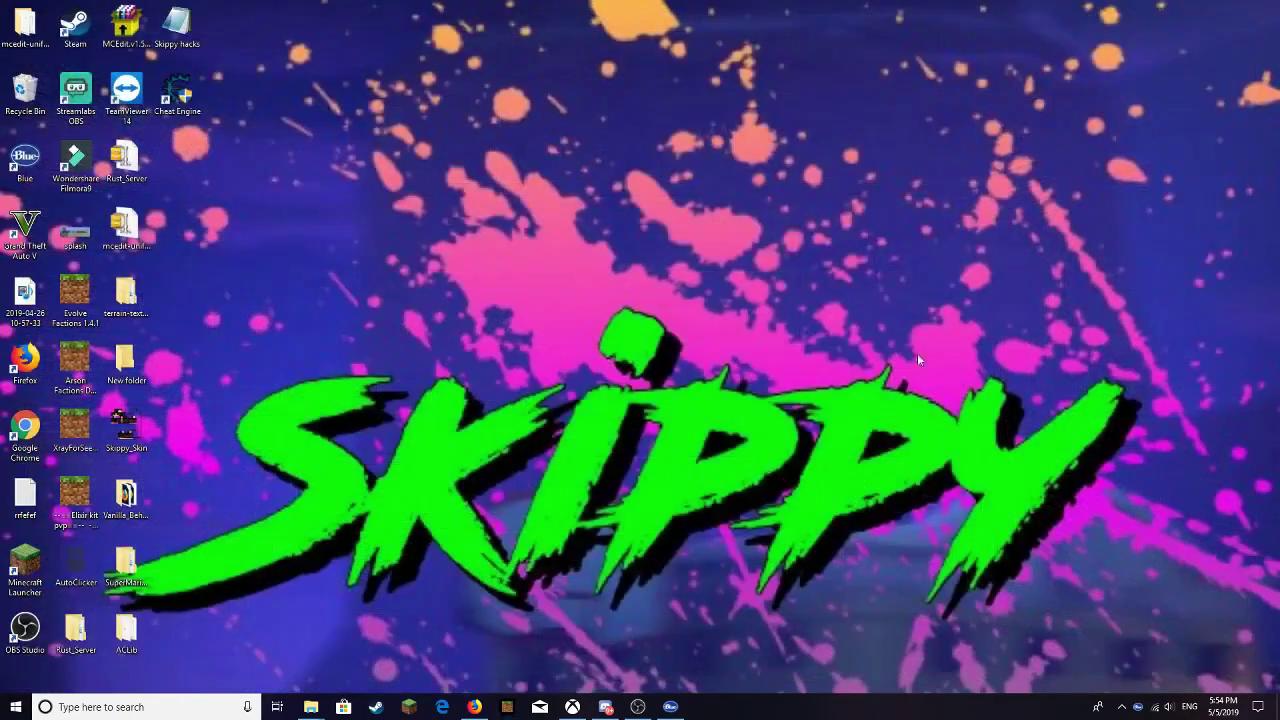
left_click(507, 707)
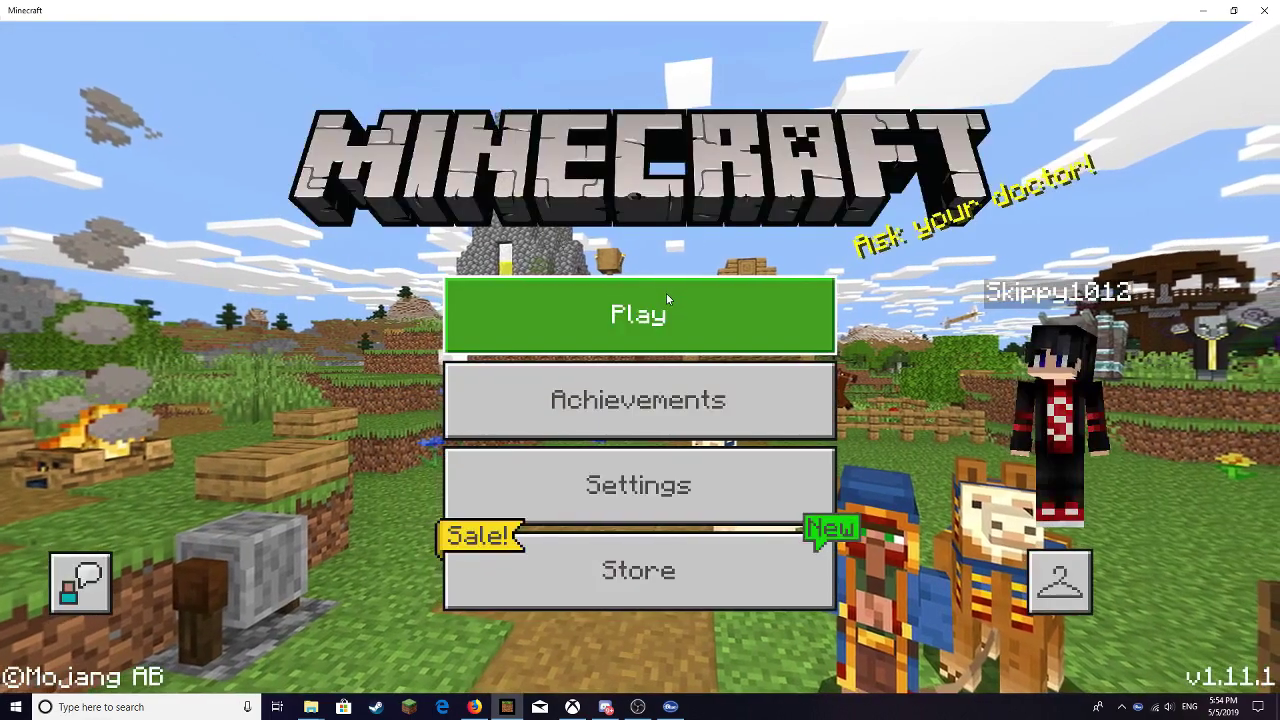
left_click(666, 293)
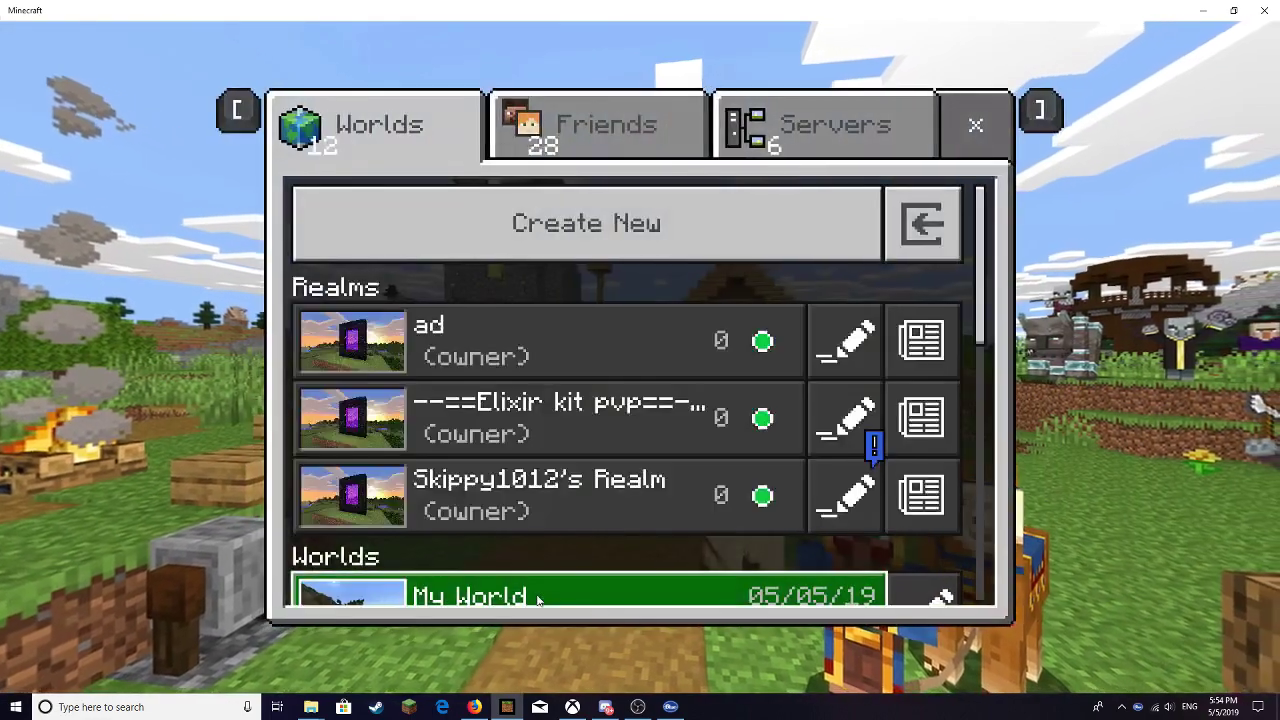
left_click(538, 597)
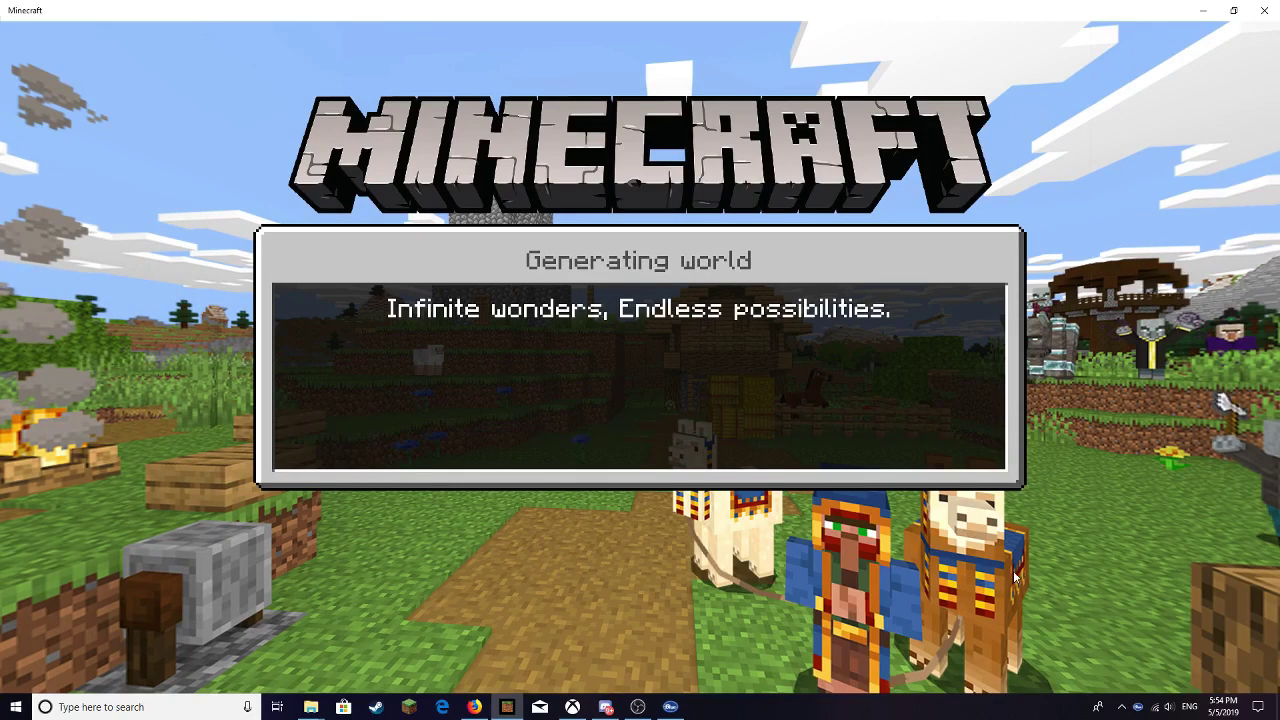
- Fly over the forest to the floating terrain in the air and inspect its grassy top
key("w")
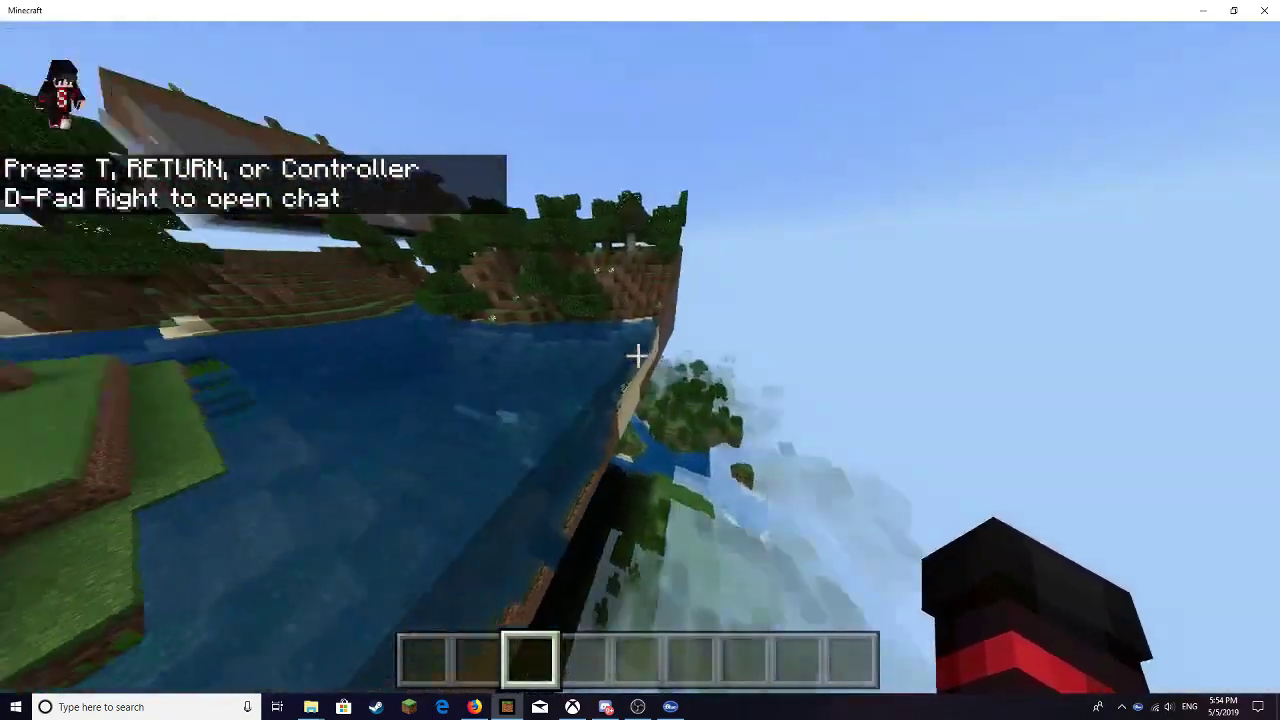
key("space")
key("w")
key("space")
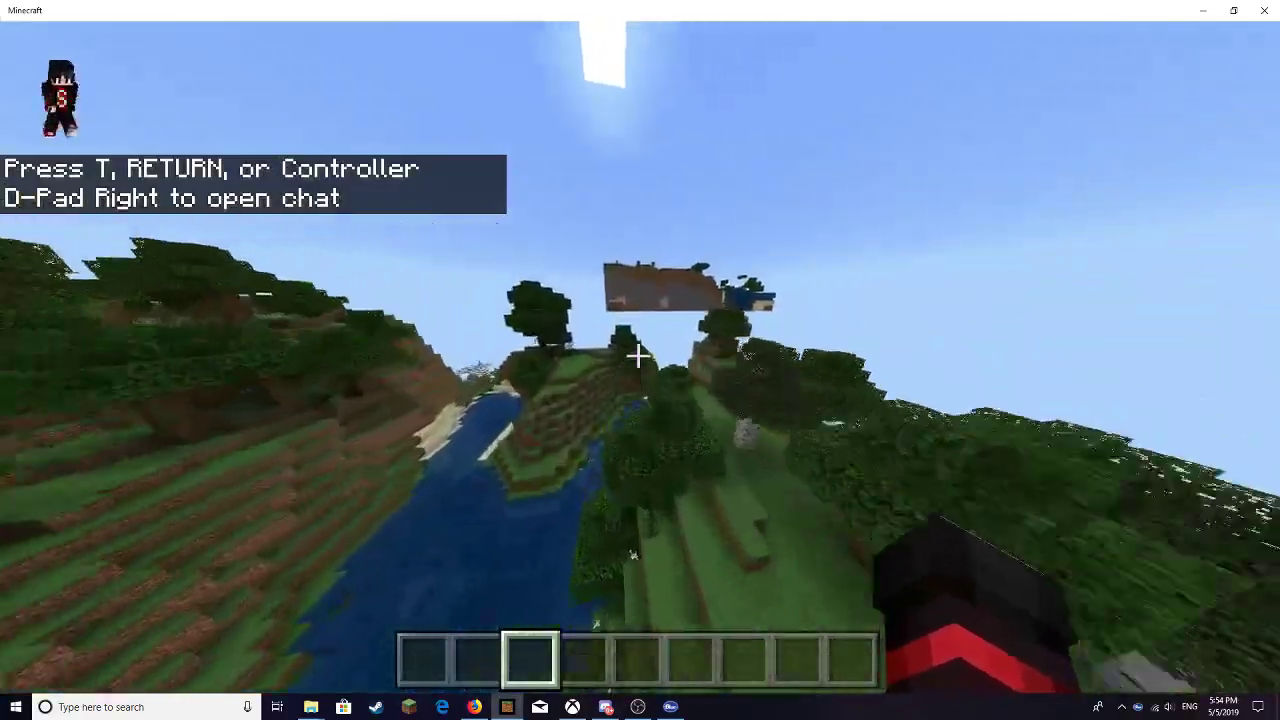
key("w")
key("space")
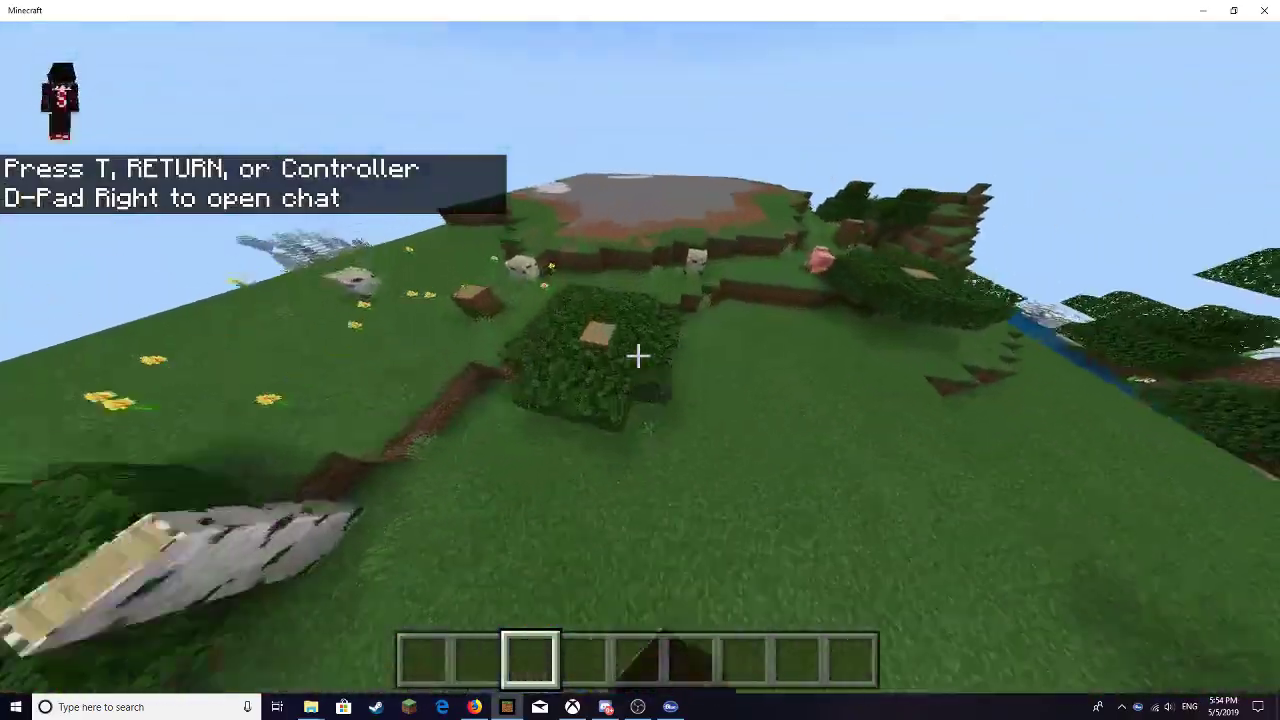
key("w")
left_click(638, 356)
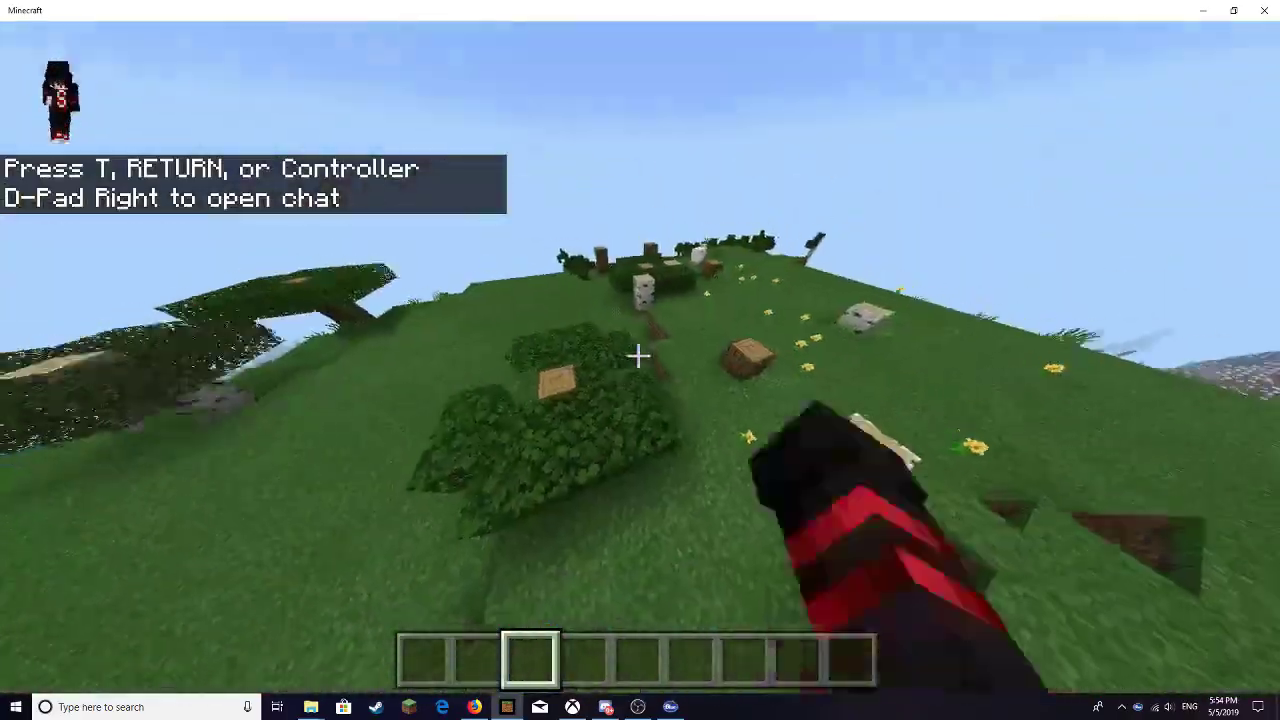
left_click(638, 356)
left_click(638, 356)
left_click(638, 356)
- Rise above the floating islands to compare them from a distance, and examine the grass and stone surface of one up close
key("space")
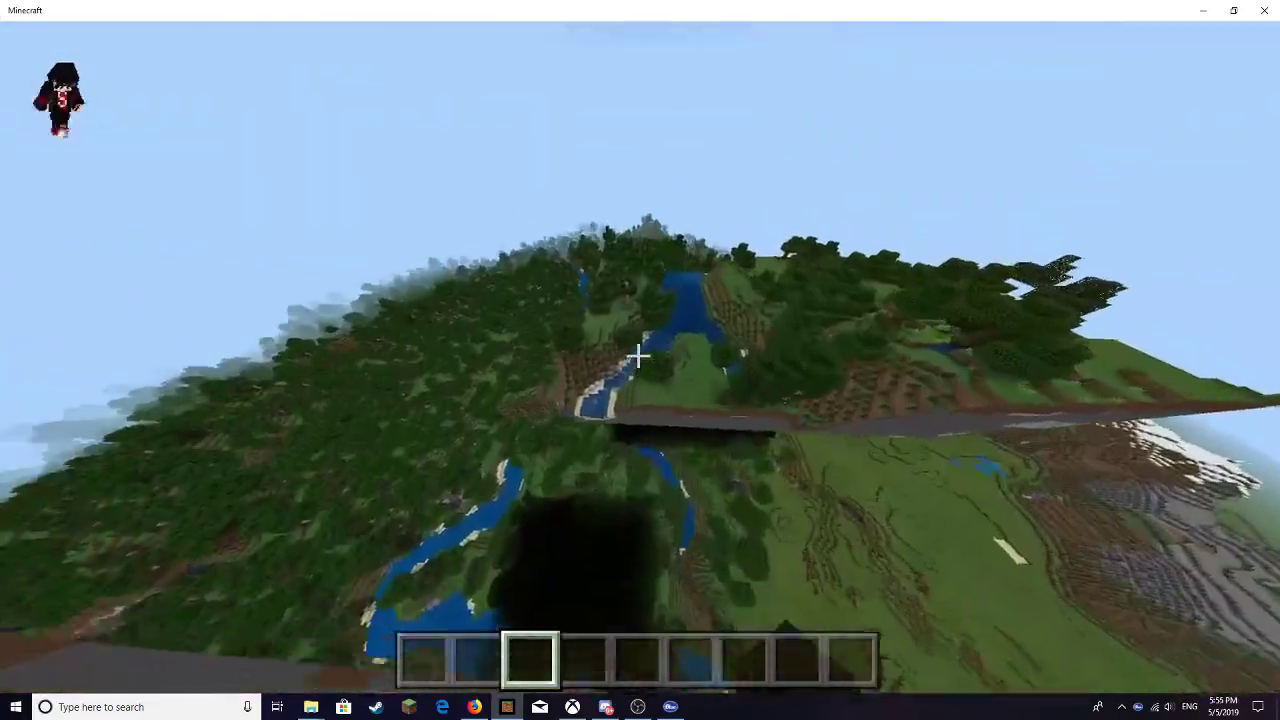
key("w")
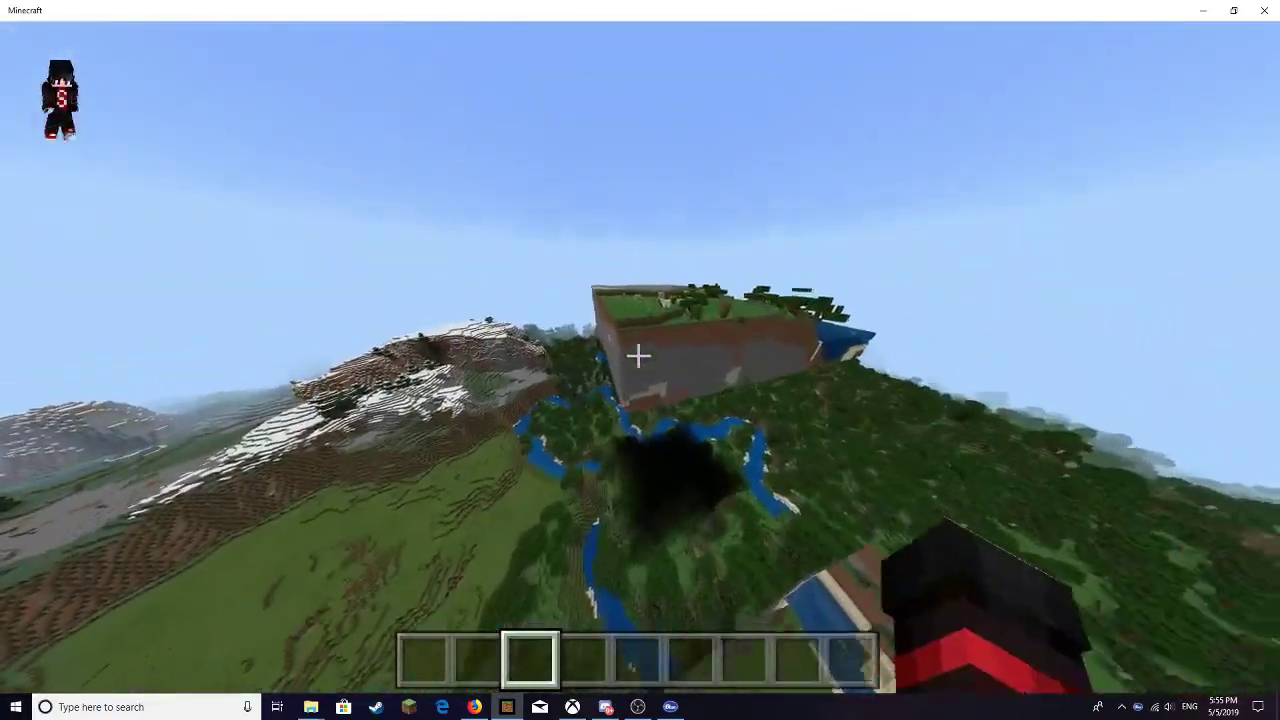
left_click(638, 356)
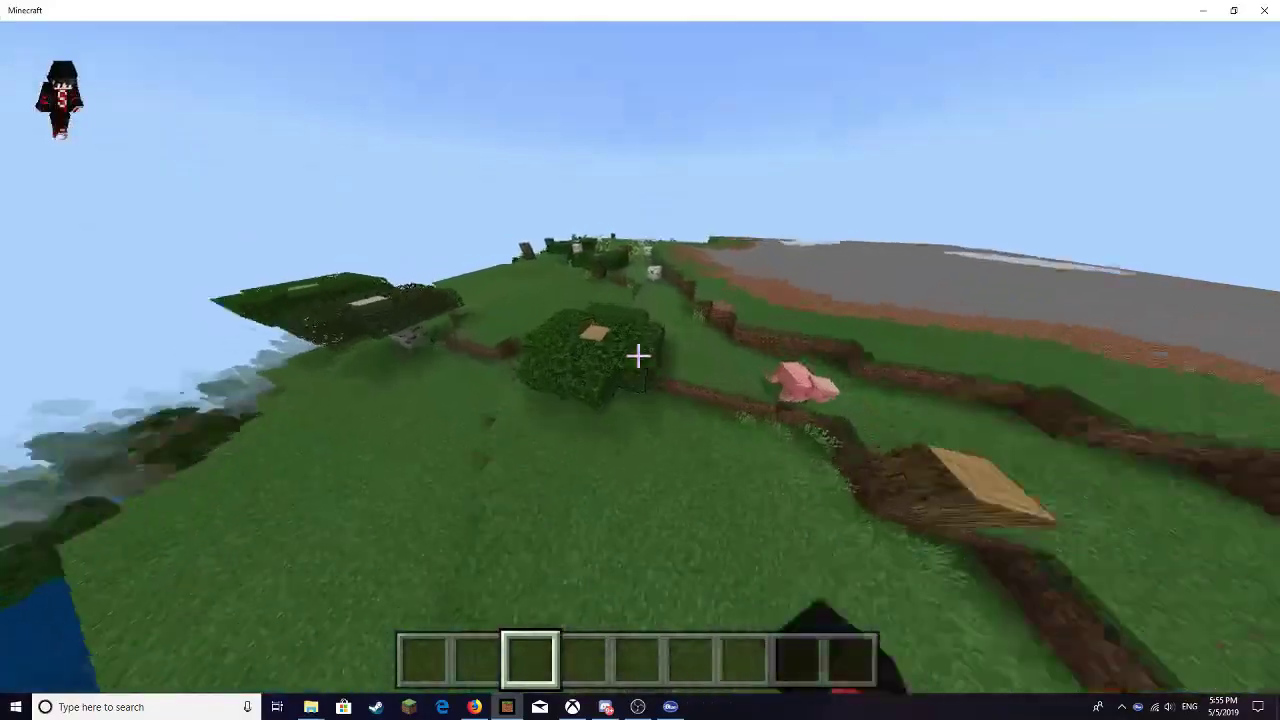
key("w")
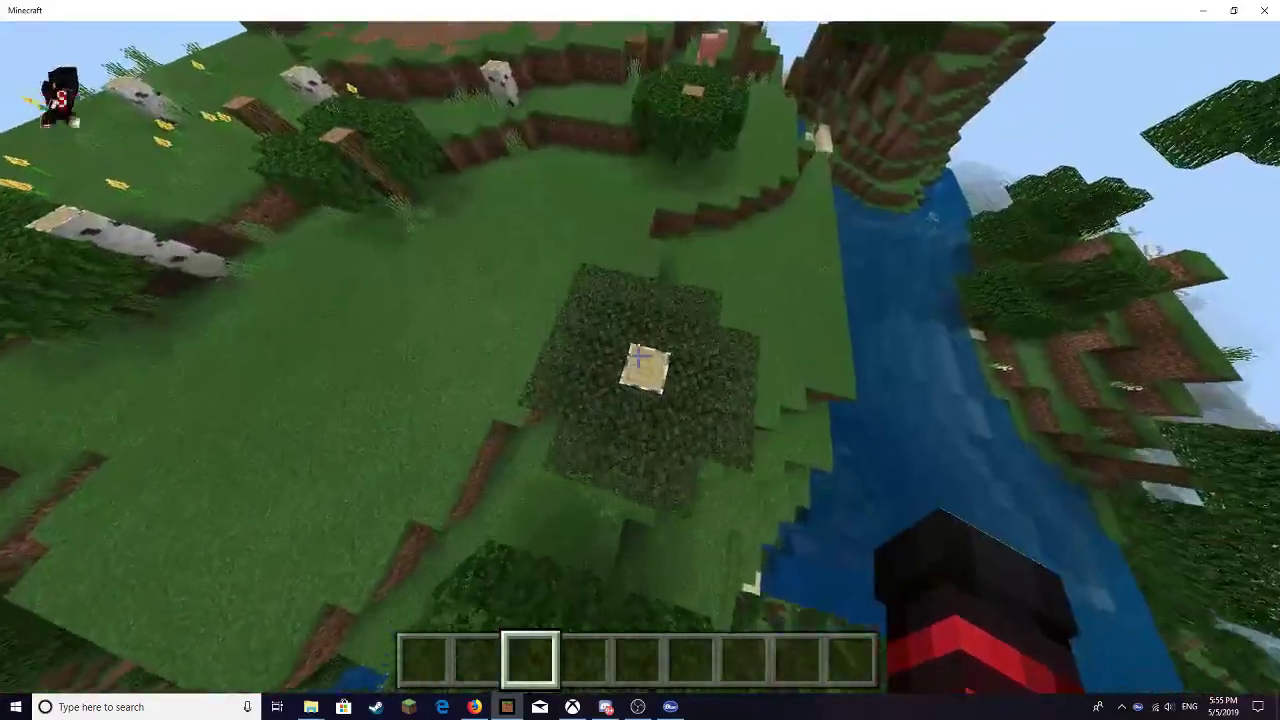
key("w")
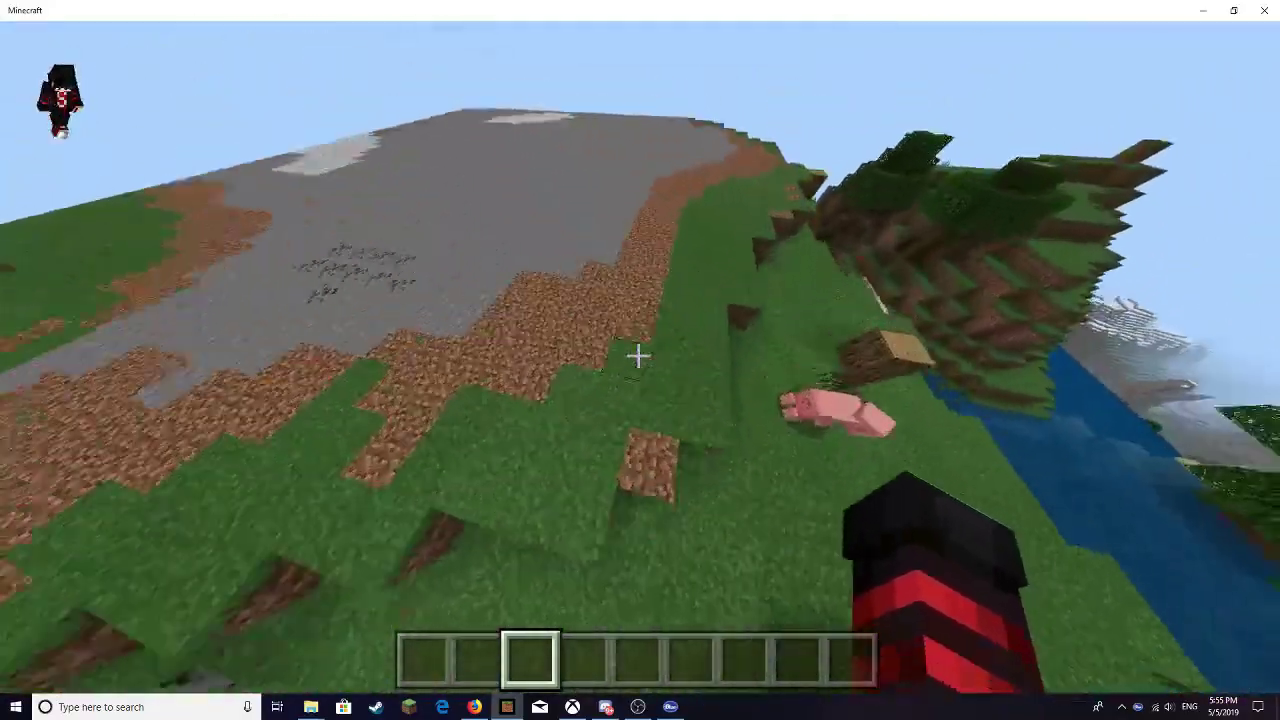
key("w")
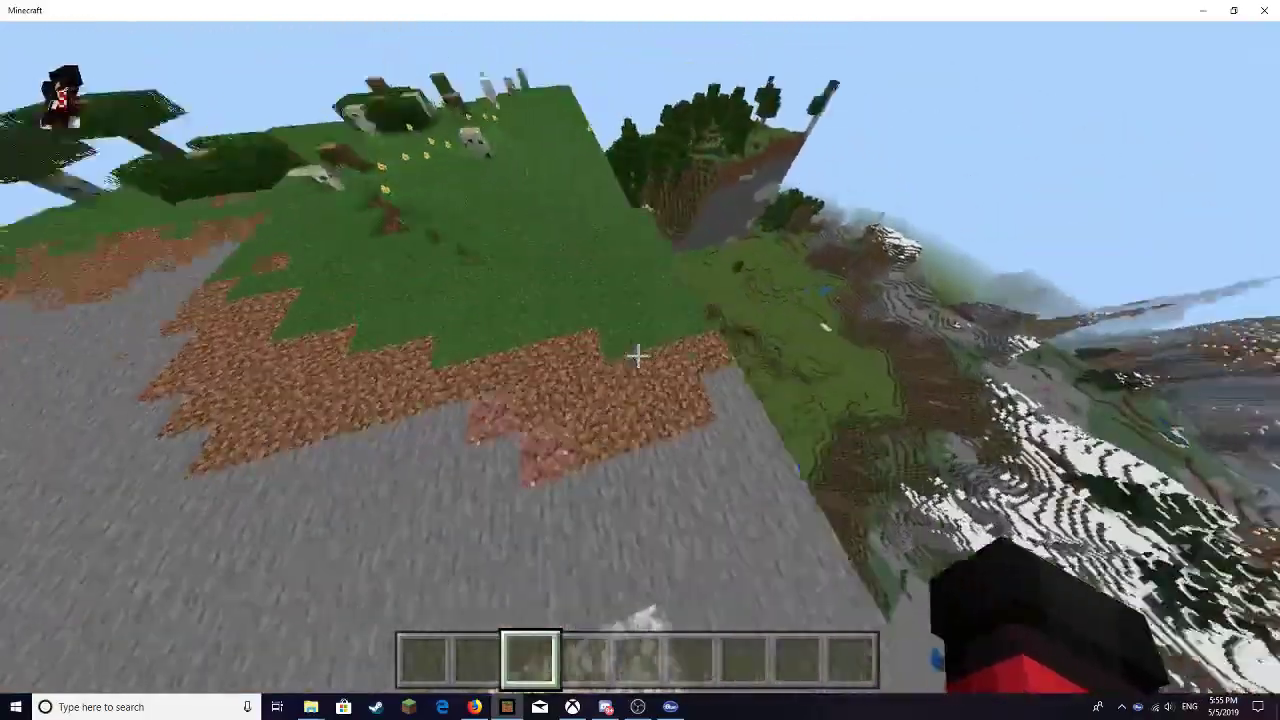
- Fly along the cliff side of the floating terrain and back over its top to examine the trees and the stone area
key("w")
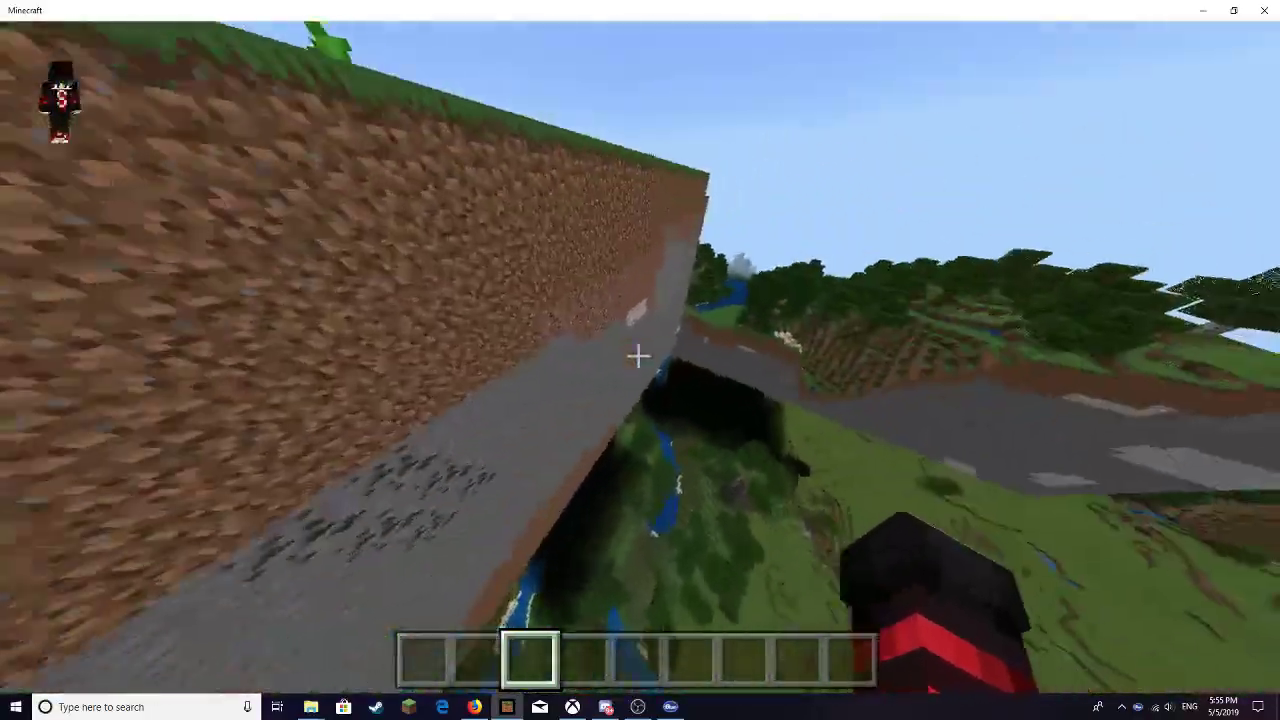
key("space")
key("w")
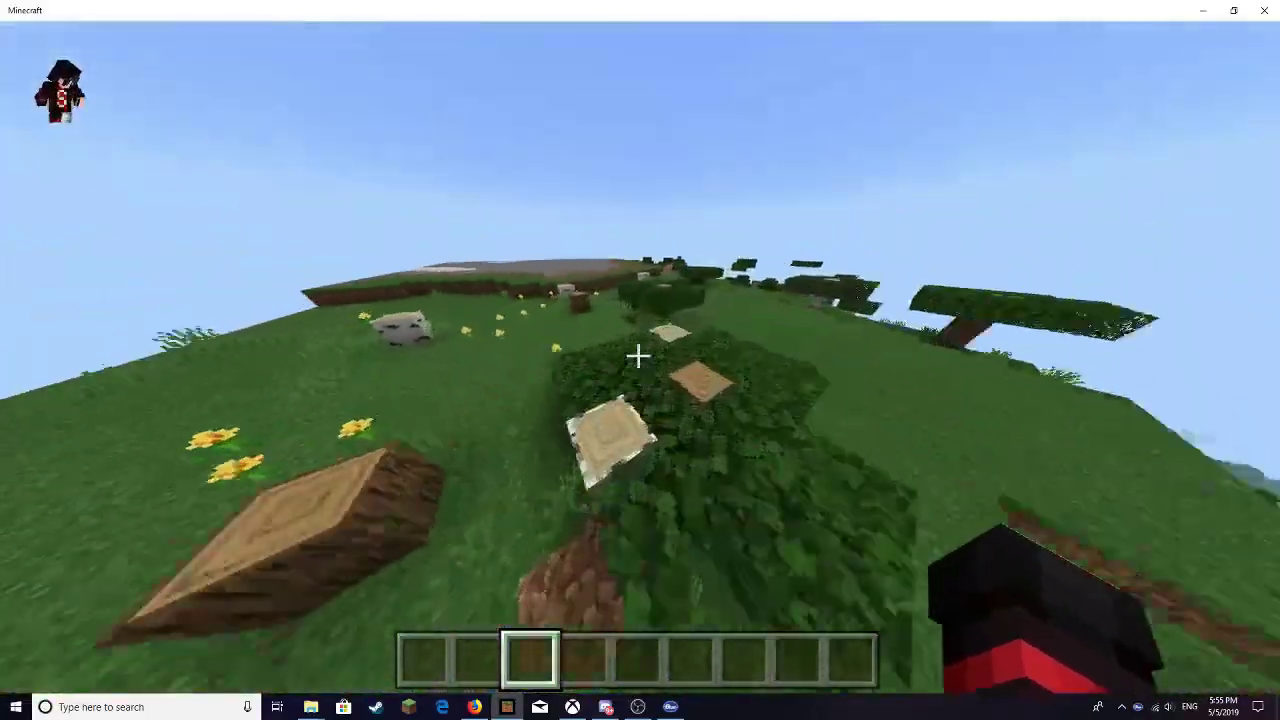
key("w")
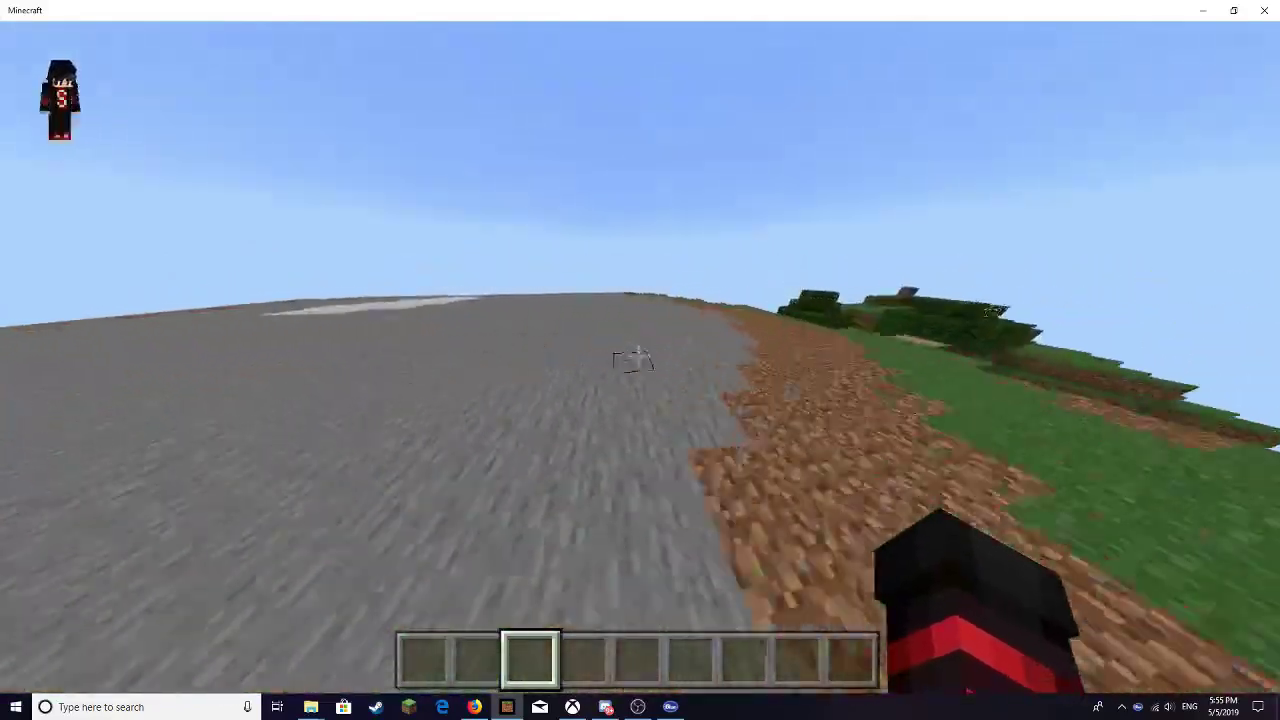
key("w")
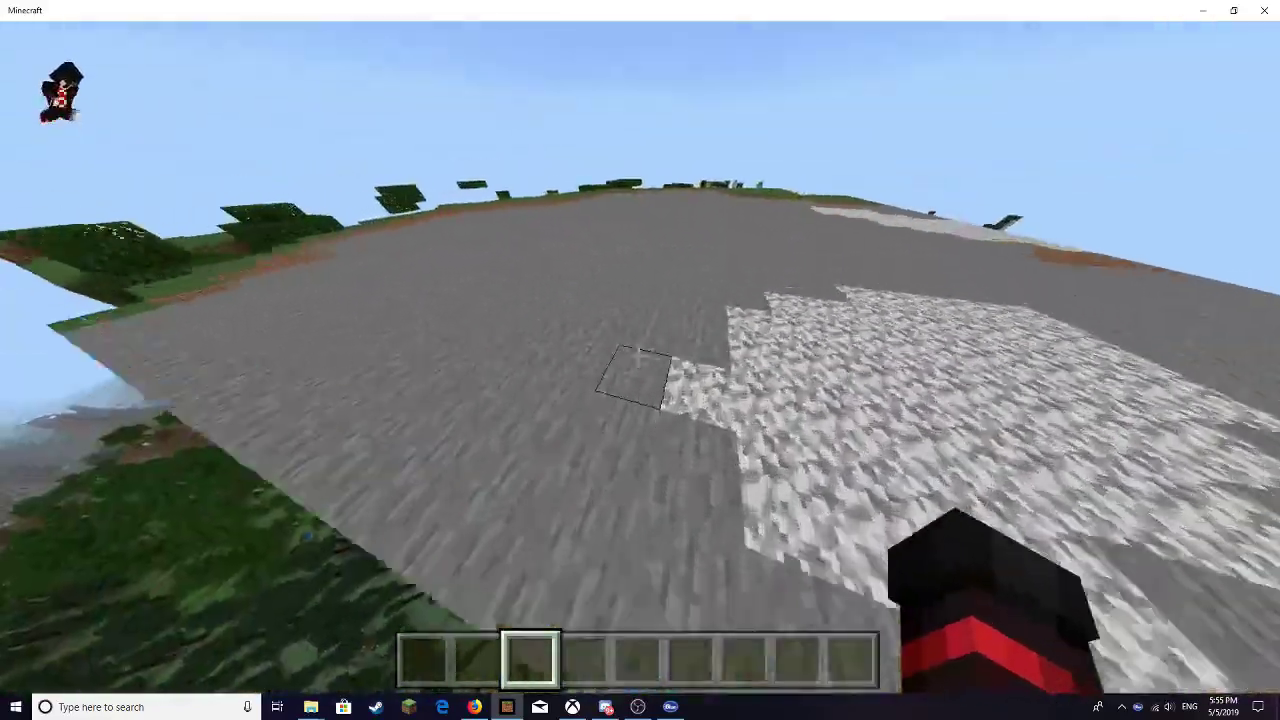
key("w")
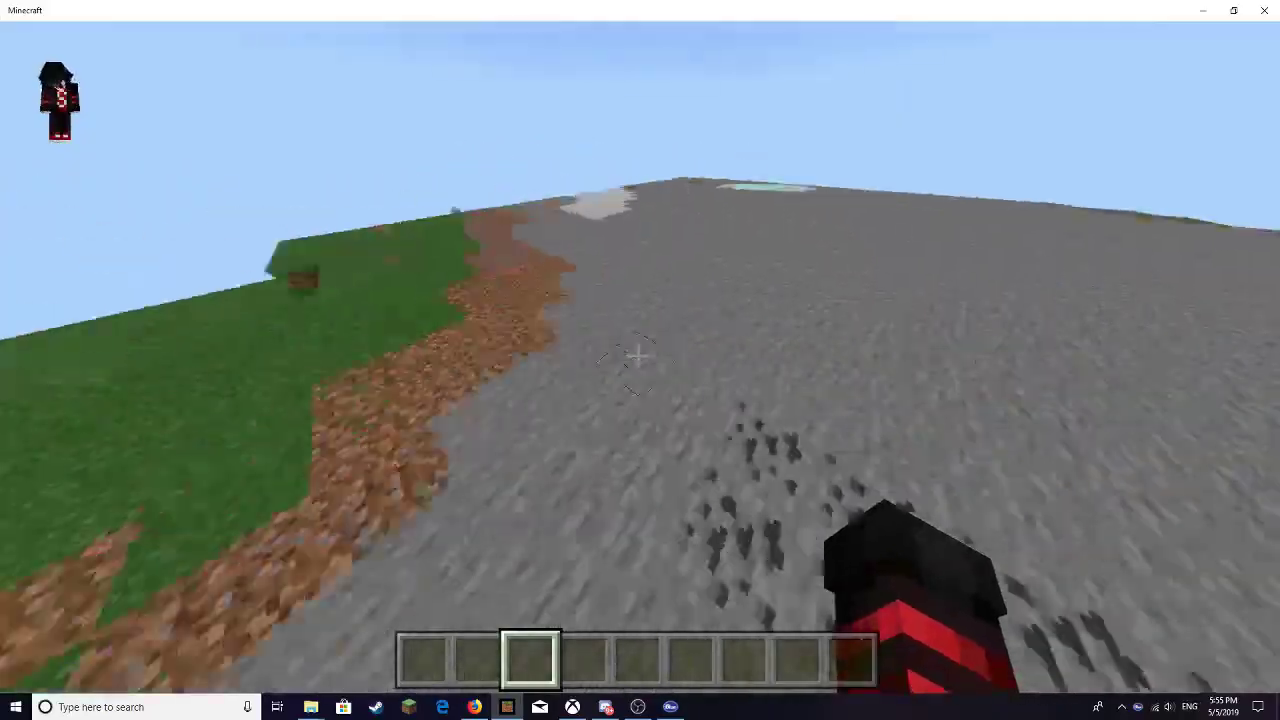
key("w")
key("w")
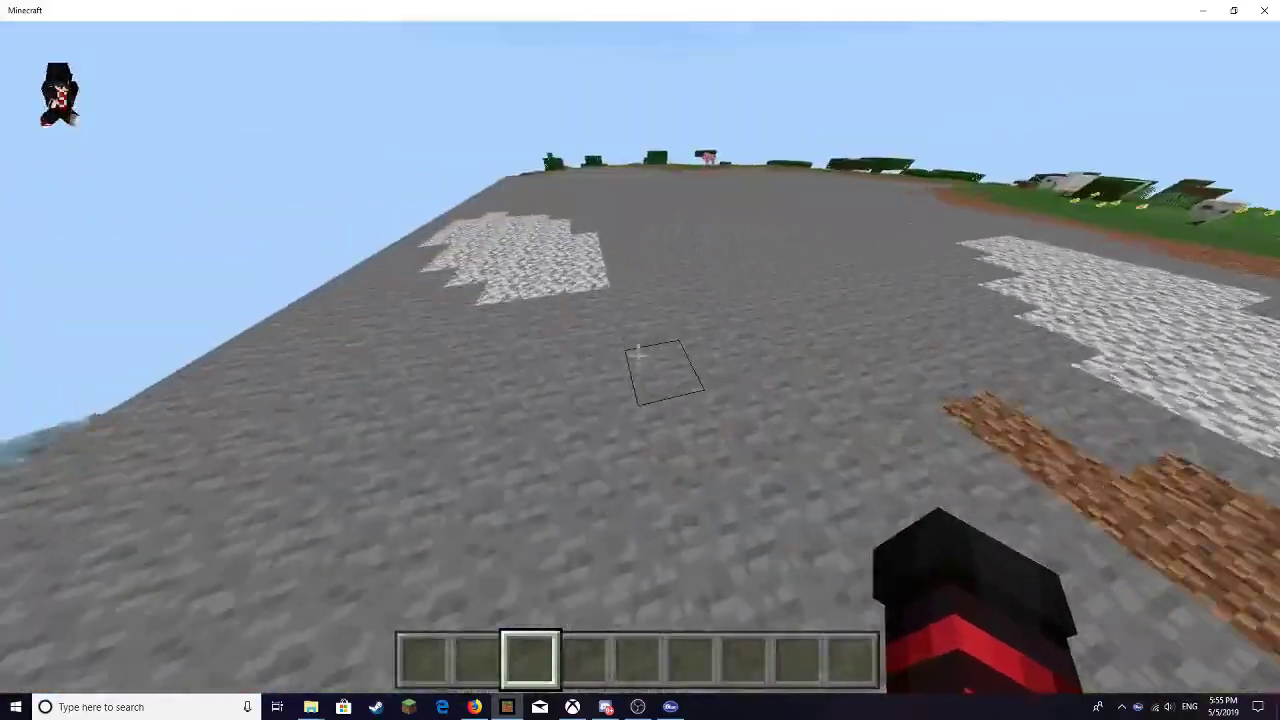
key("w")
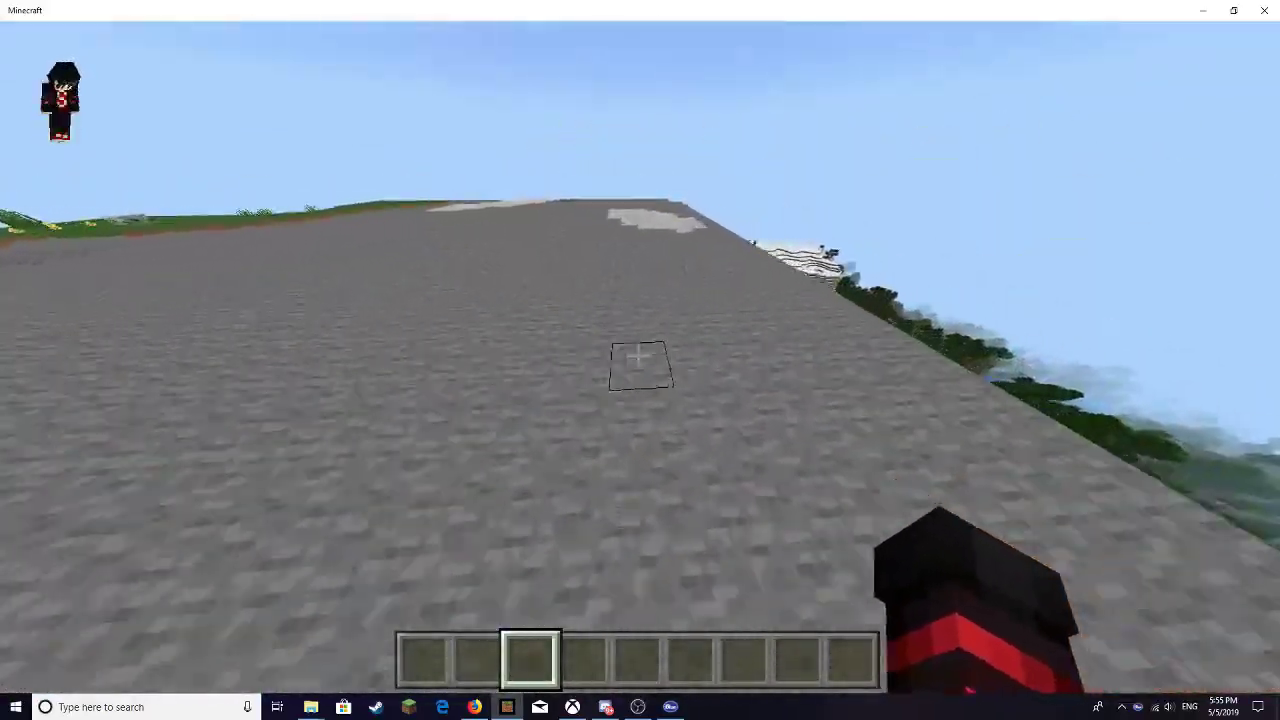
key("w")
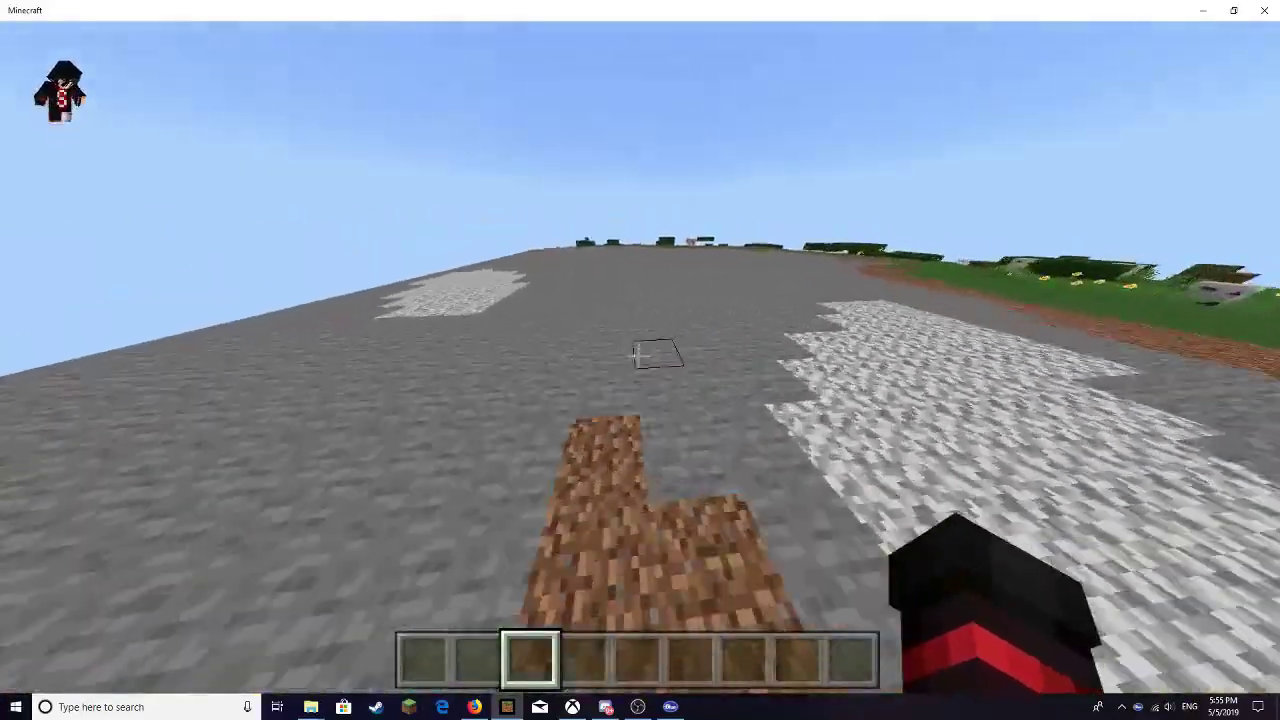